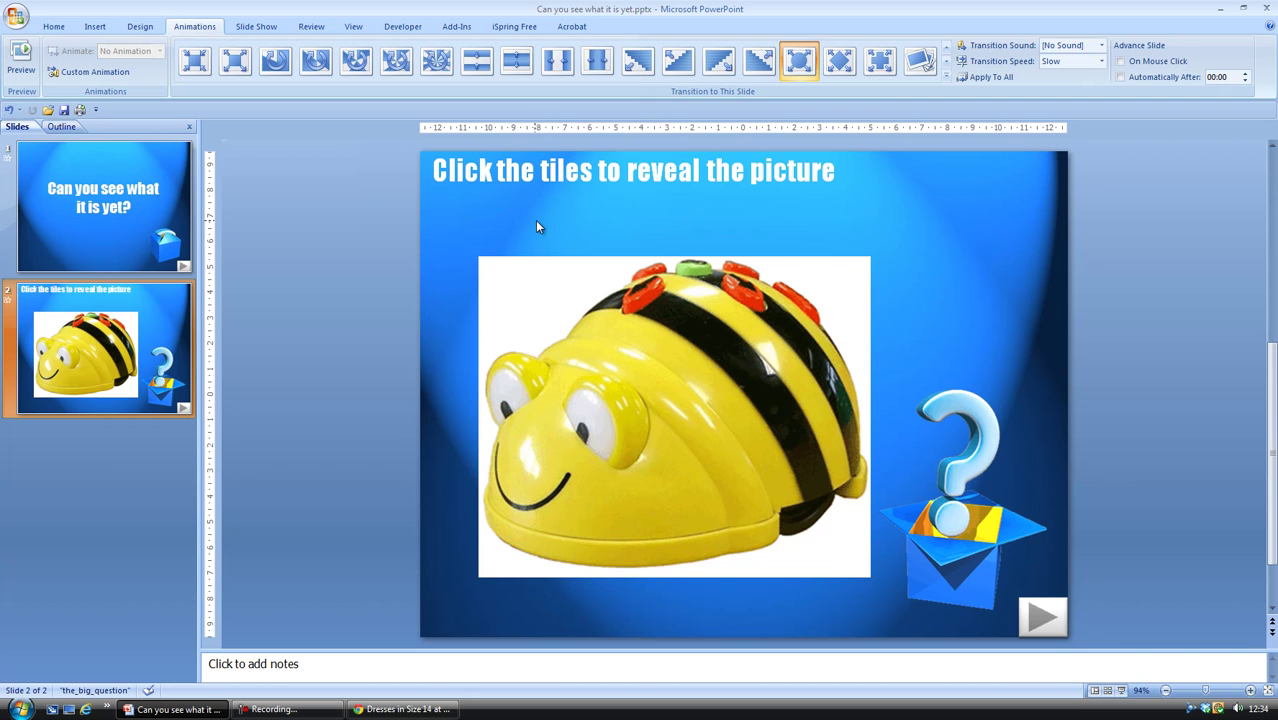
pyautogui.click(95, 27)
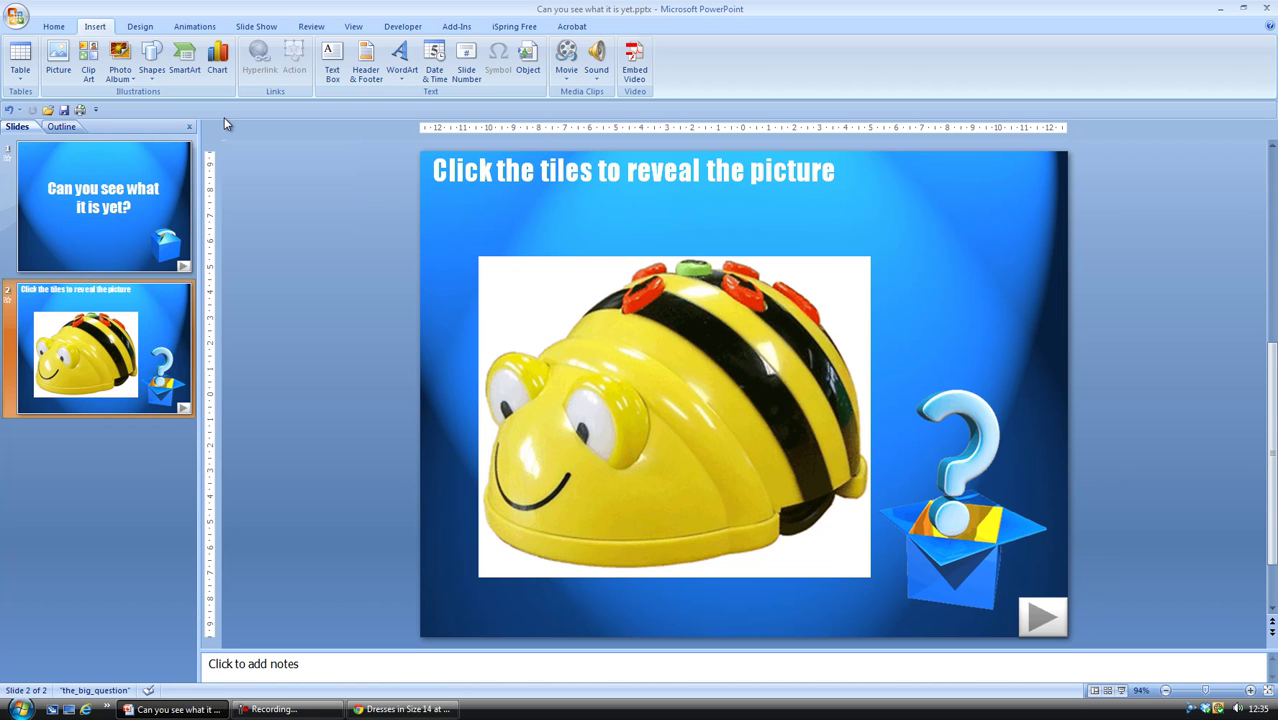
pyautogui.click(151, 70)
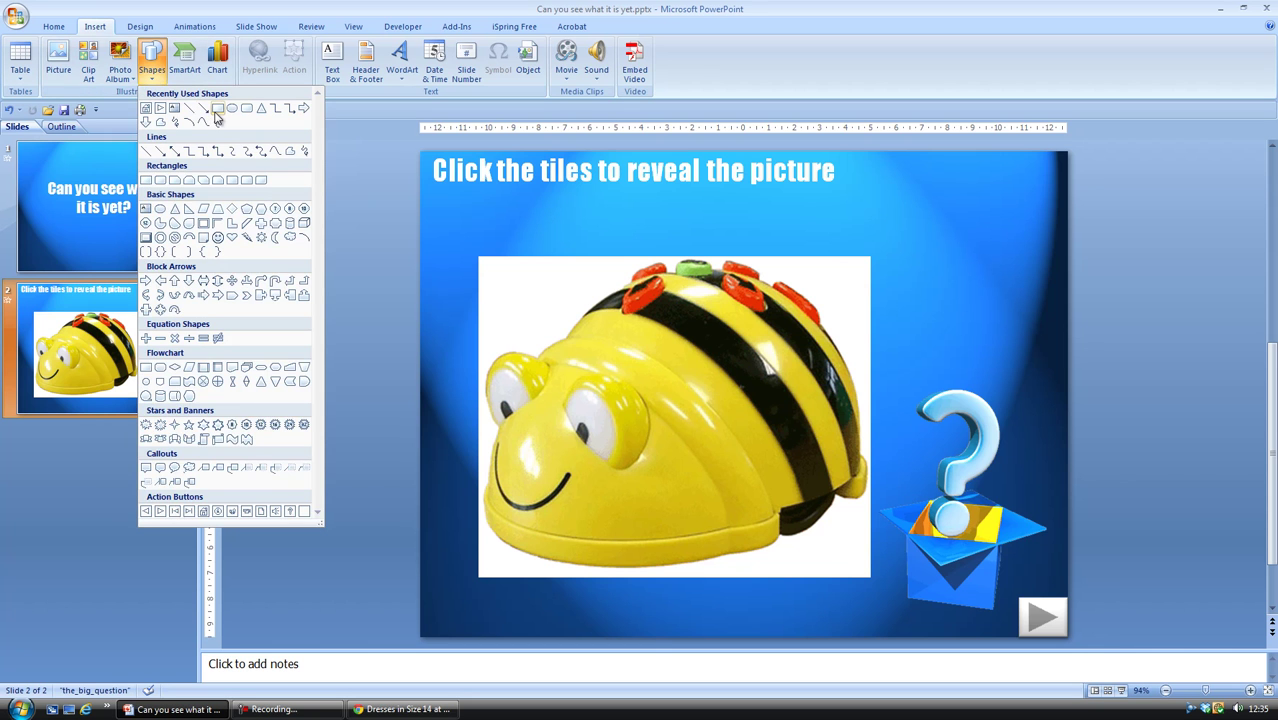
pyautogui.click(360, 142)
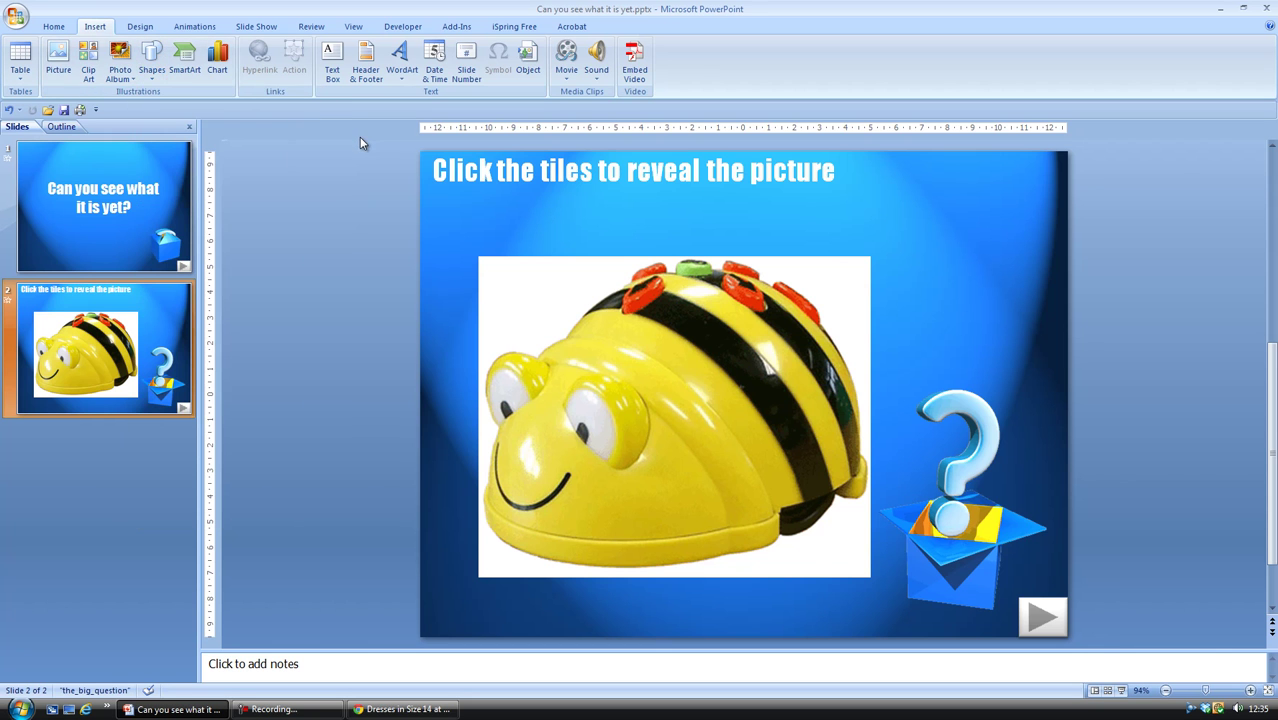
# - Insert the four-piece jigsaw clip art from the autoshapes results onto slide 2
pyautogui.click(88, 62)
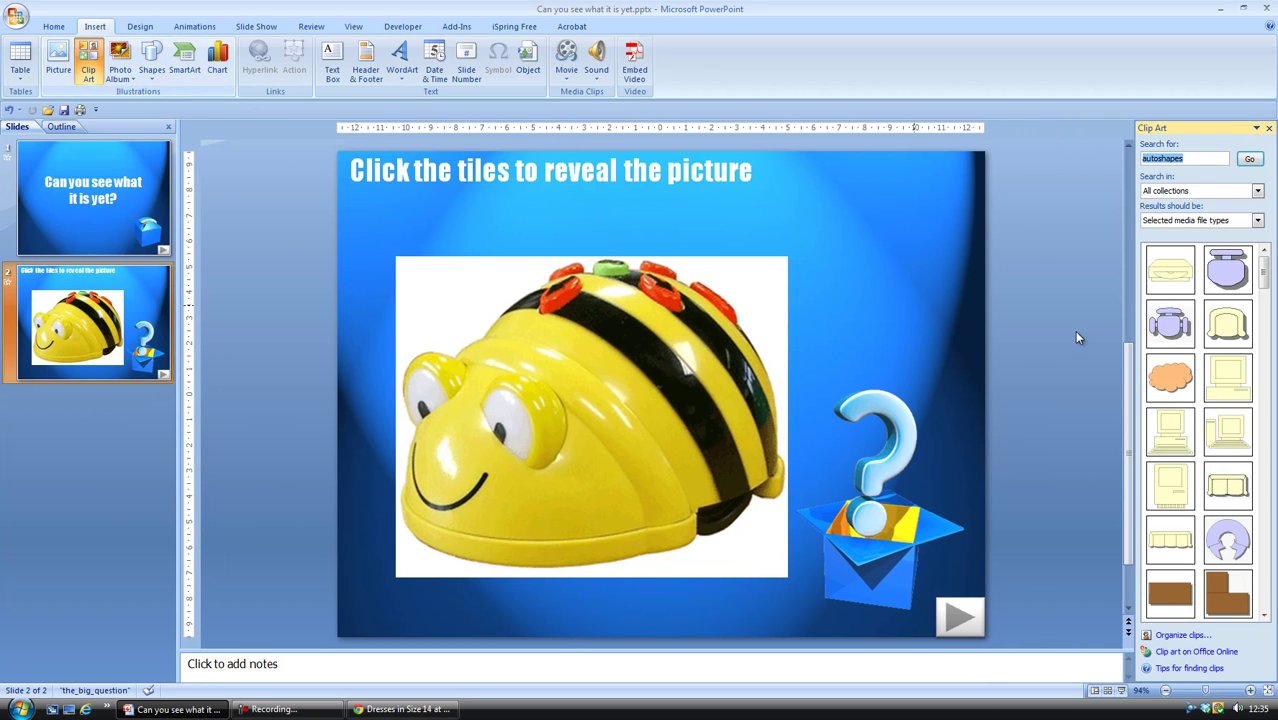
pyautogui.click(1265, 317)
pyautogui.moveTo(1265, 317); pyautogui.dragTo(1265, 405)
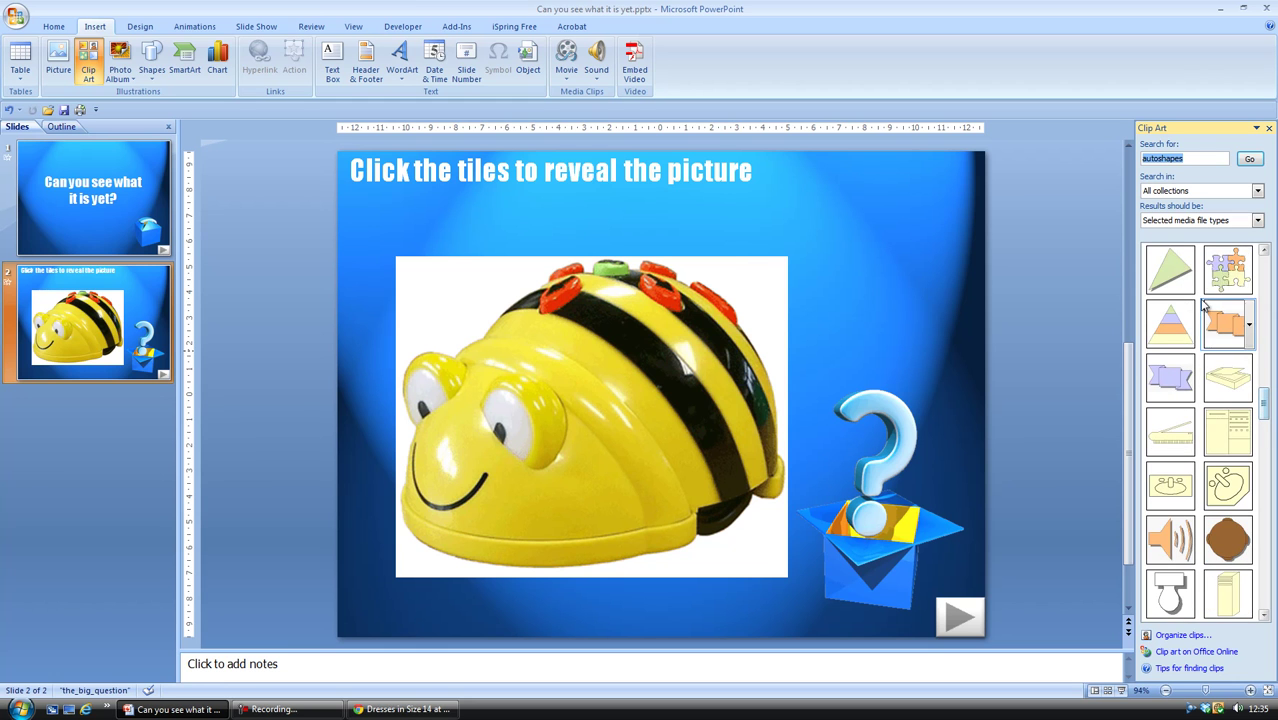
pyautogui.click(1224, 280)
# - Ungroup the jigsaw clip art and move the orange piece off the picture, above the question mark
pyautogui.click(738, 390)
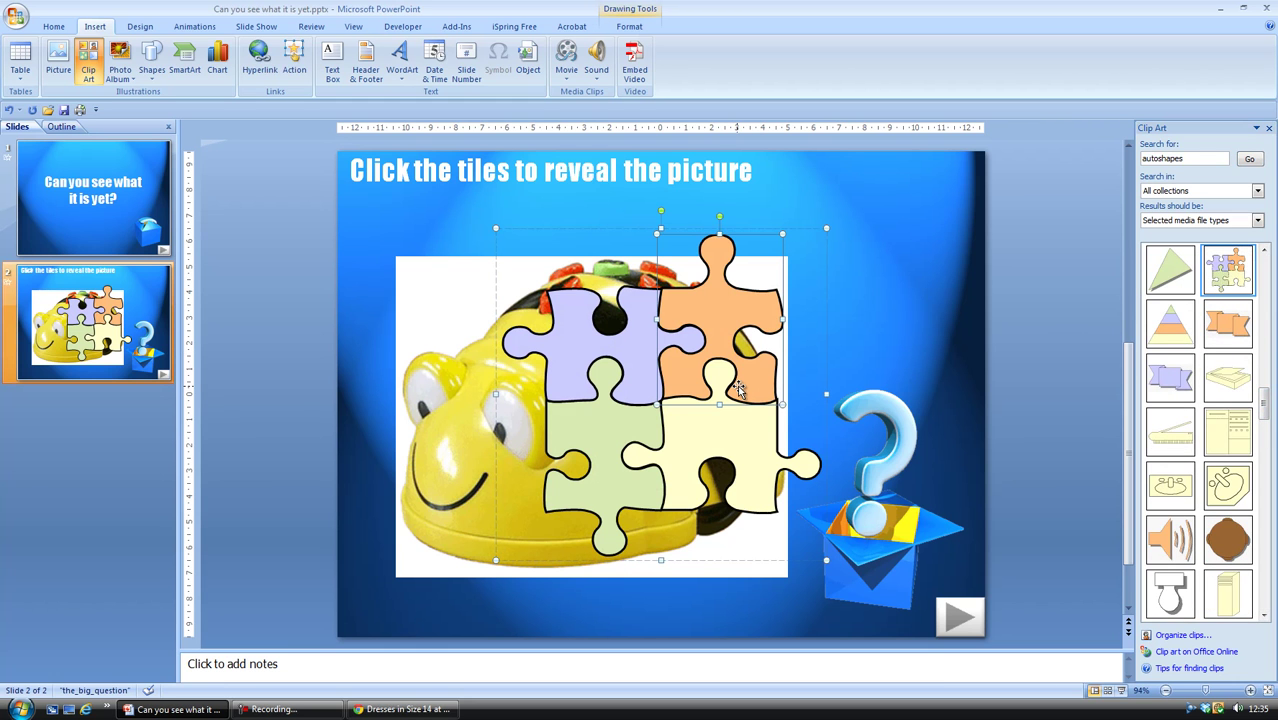
pyautogui.click(694, 425)
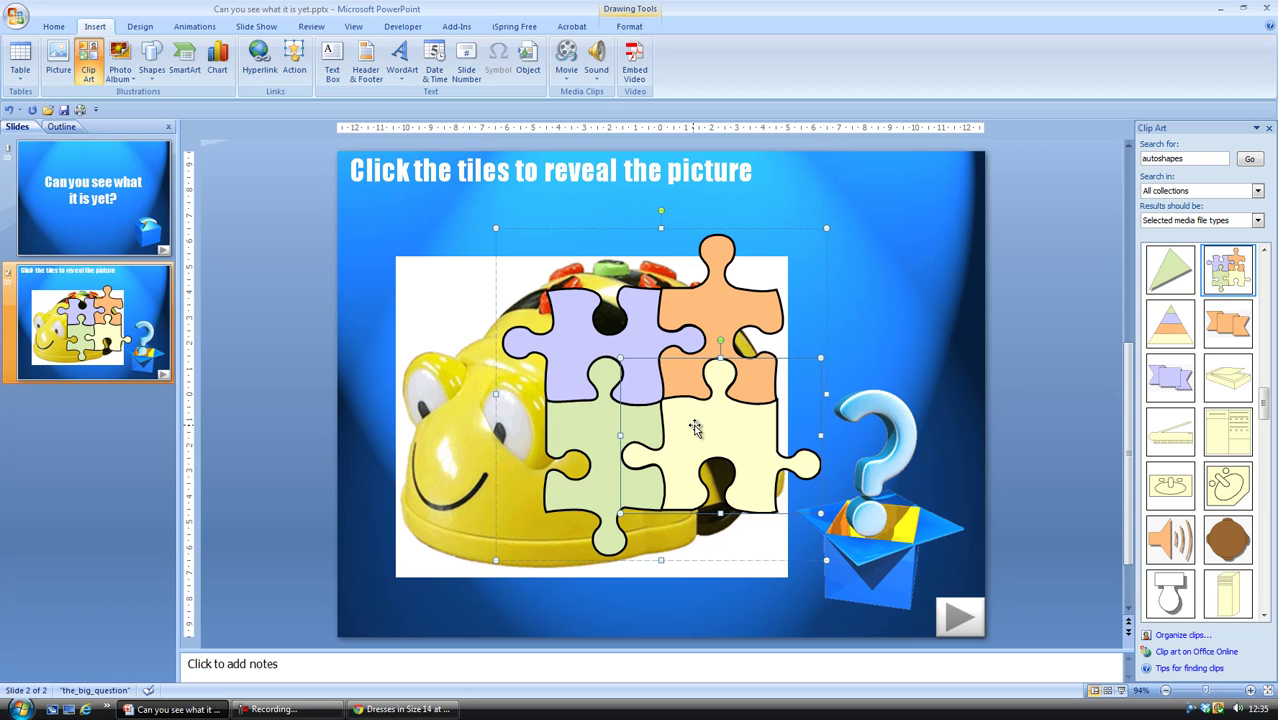
pyautogui.rightClick(697, 428)
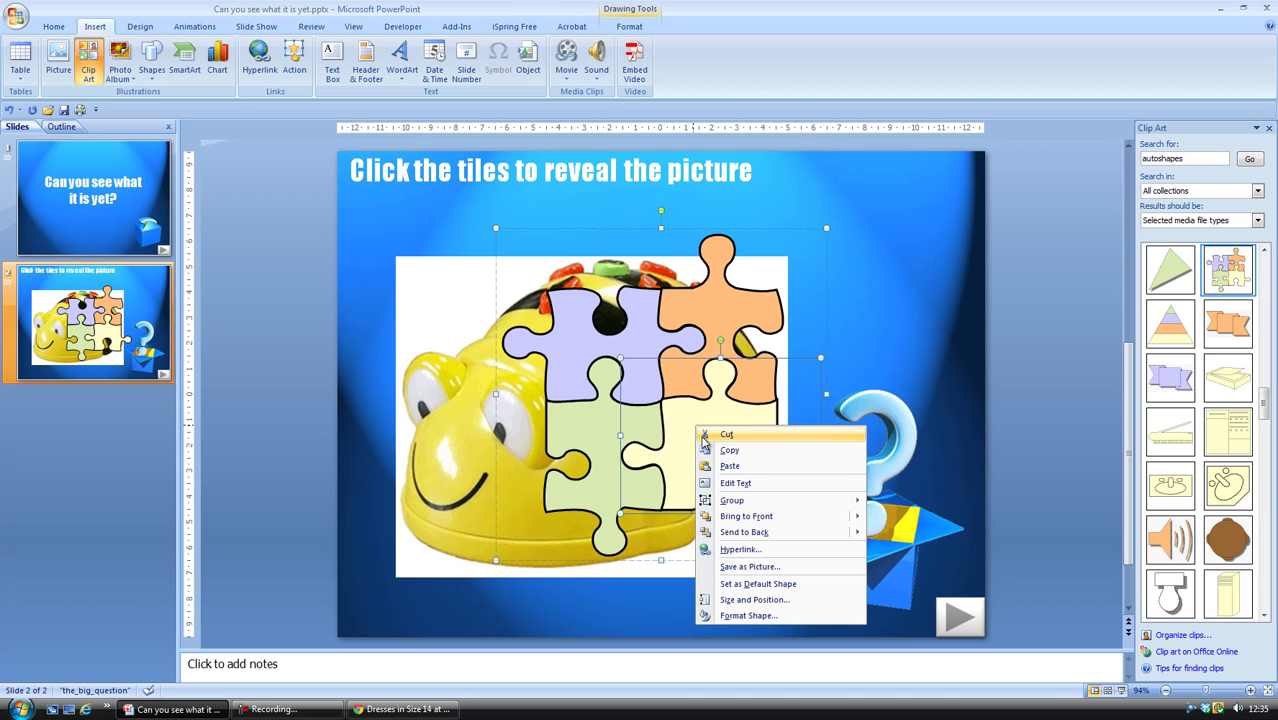
pyautogui.moveTo(755, 502)
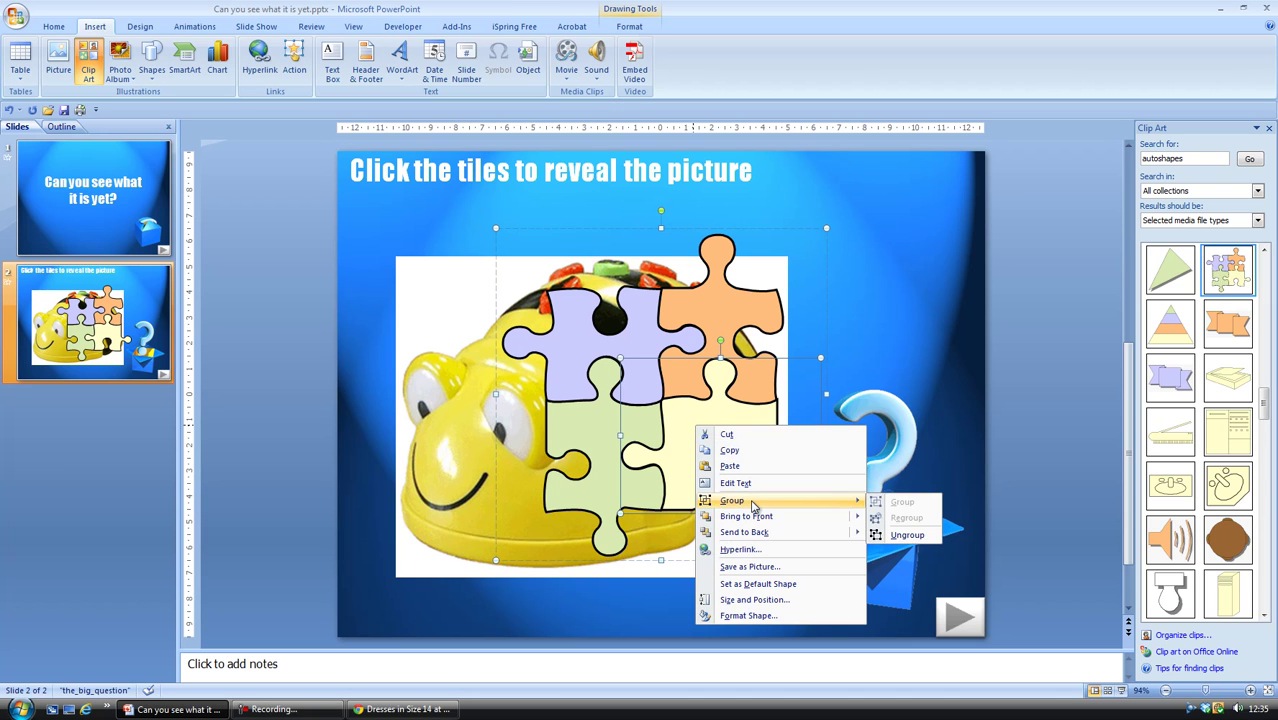
pyautogui.click(910, 540)
pyautogui.moveTo(693, 303); pyautogui.dragTo(855, 267)
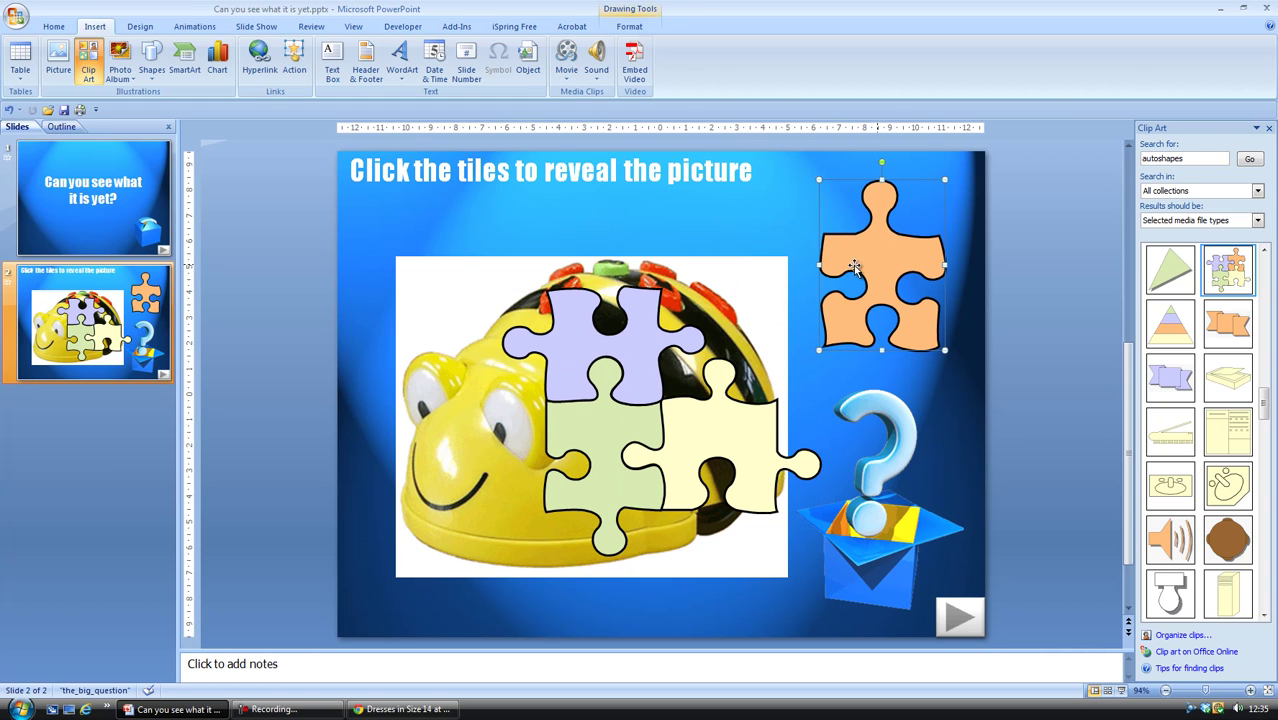
# - Apply the dark blue bevelled shape style to the orange jigsaw piece and place it over the picture's upper-right corner
pyautogui.click(627, 26)
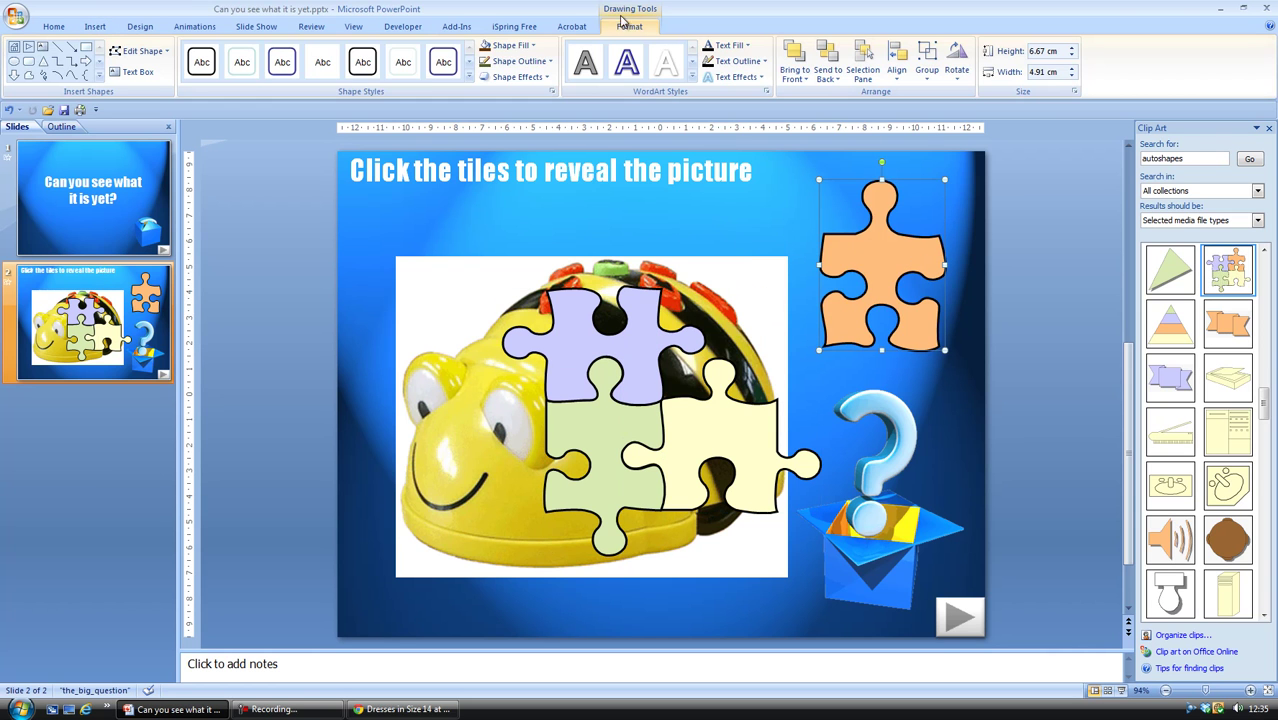
pyautogui.click(470, 77)
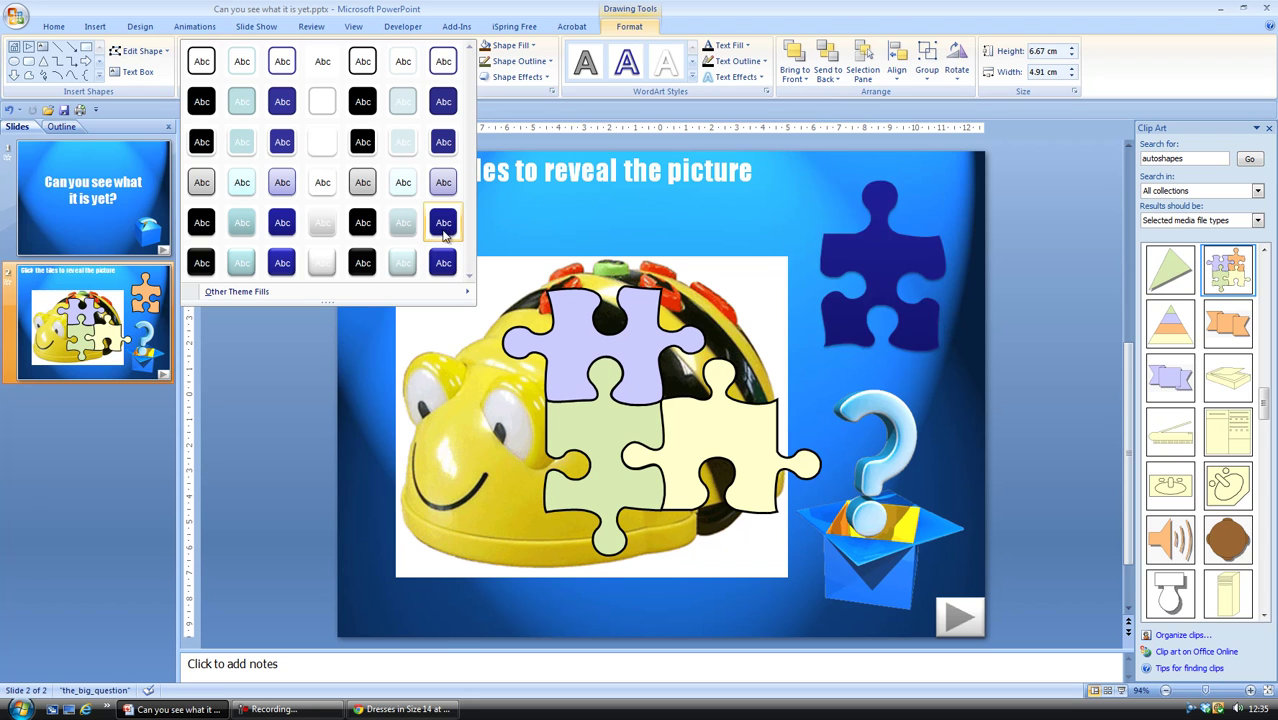
pyautogui.click(443, 258)
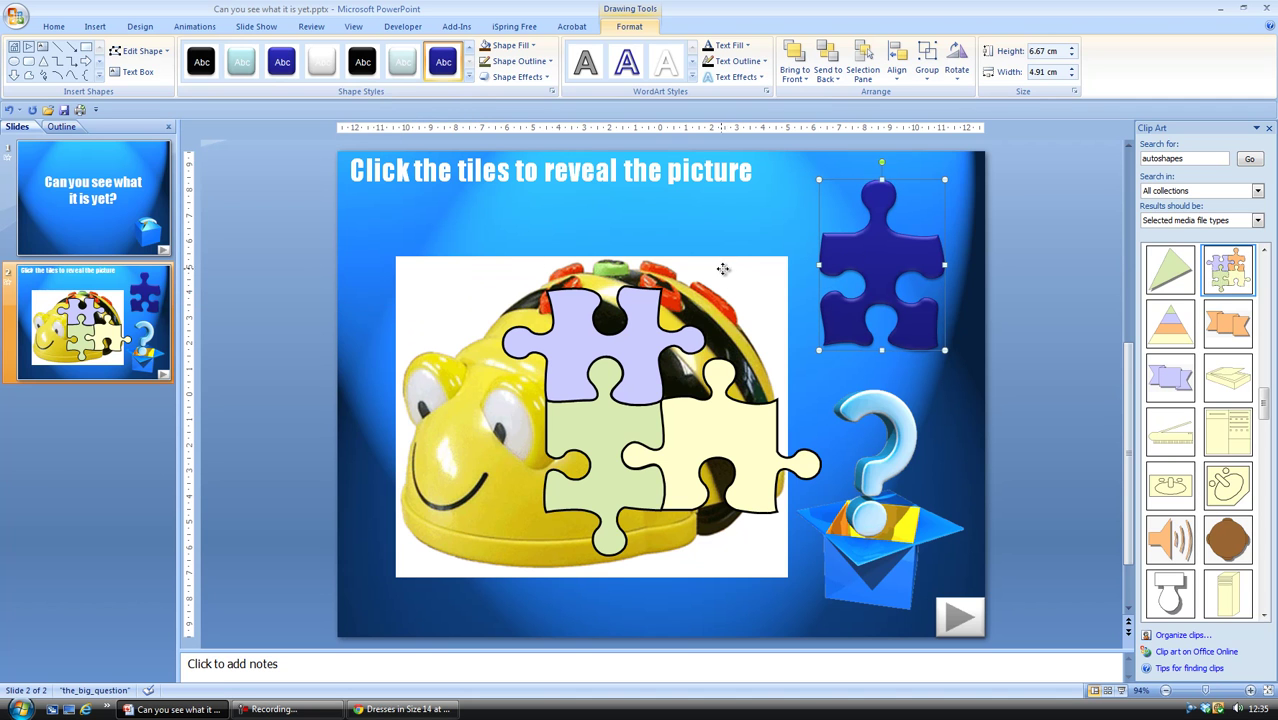
pyautogui.moveTo(723, 268)
pyautogui.mouseDown()
pyautogui.moveTo(742, 266)
pyautogui.moveTo(736, 290)
pyautogui.mouseUp()
# - Move the lilac jigsaw piece up against the dark blue one and give it the silver-white bevelled shape style
pyautogui.click(608, 292)
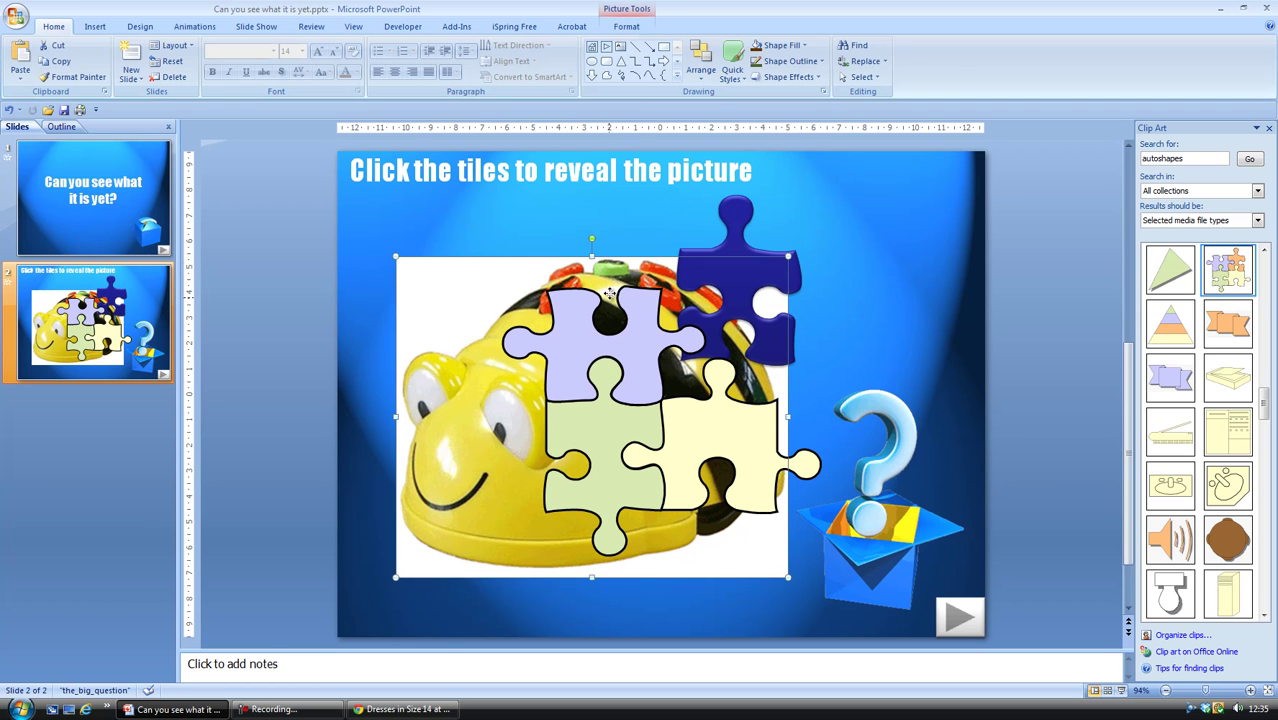
pyautogui.moveTo(608, 292); pyautogui.dragTo(602, 297)
pyautogui.click(648, 343)
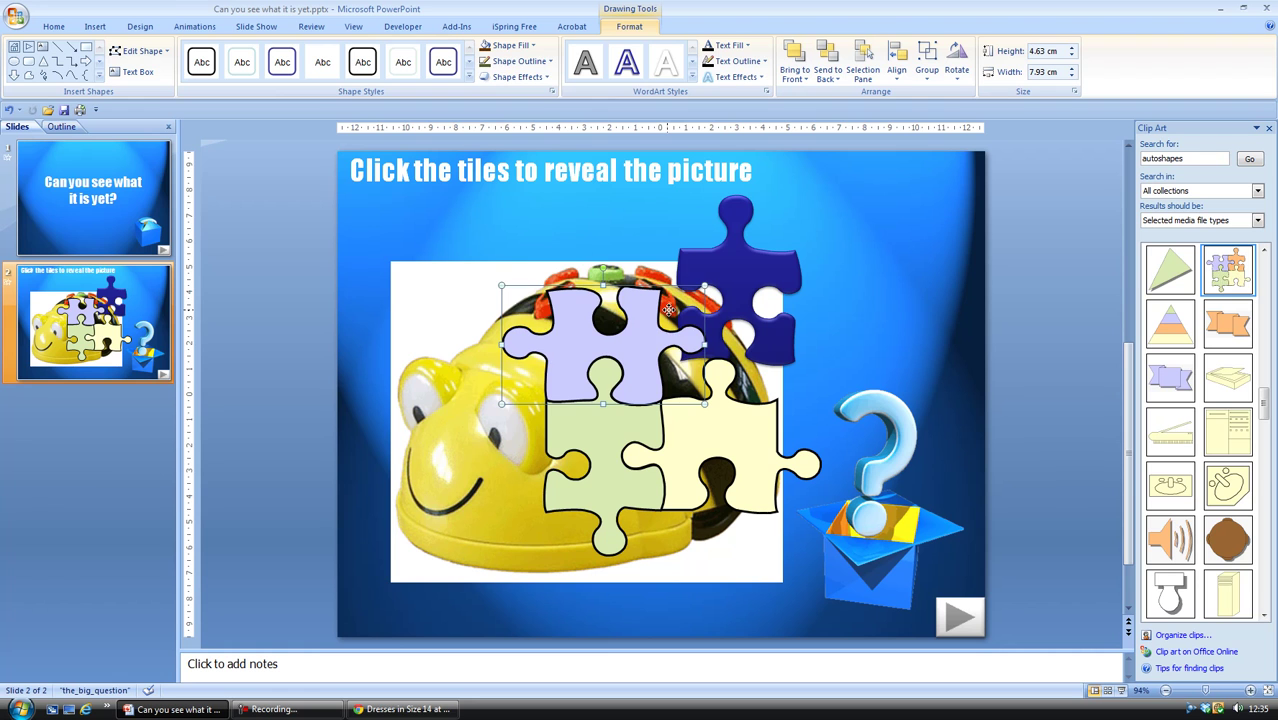
pyautogui.moveTo(668, 305); pyautogui.dragTo(685, 264)
pyautogui.click(468, 78)
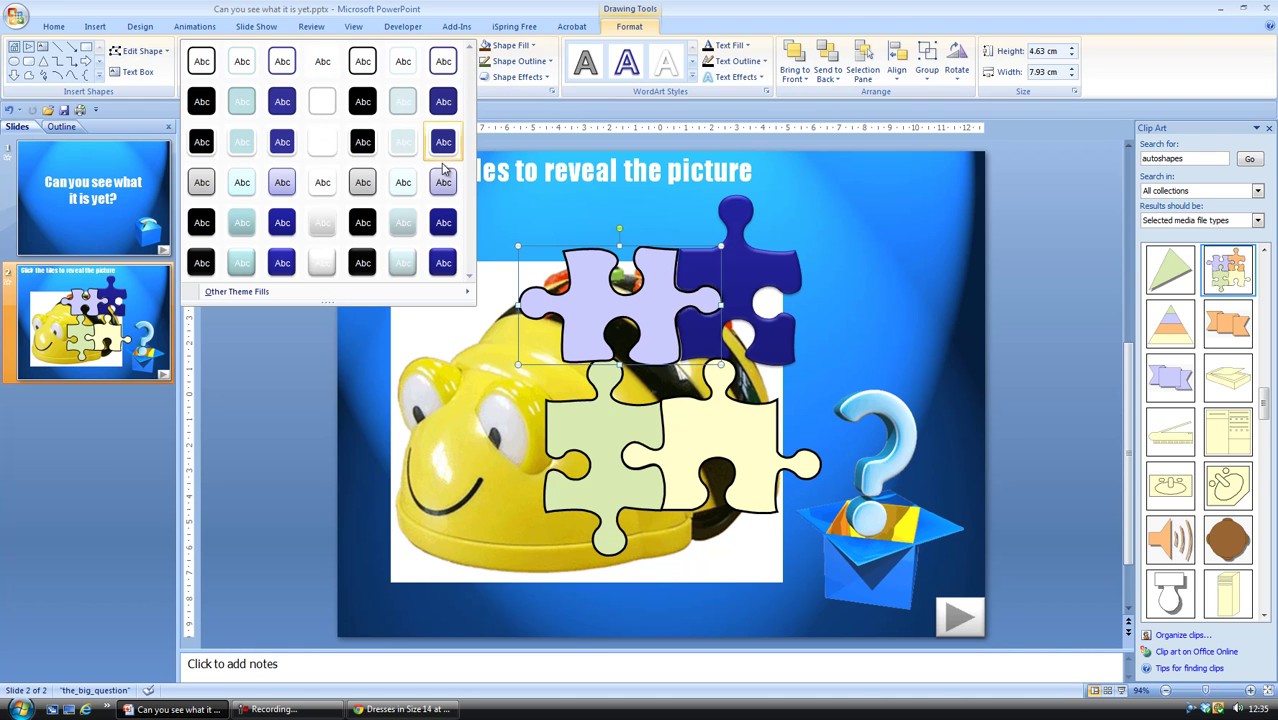
pyautogui.click(324, 258)
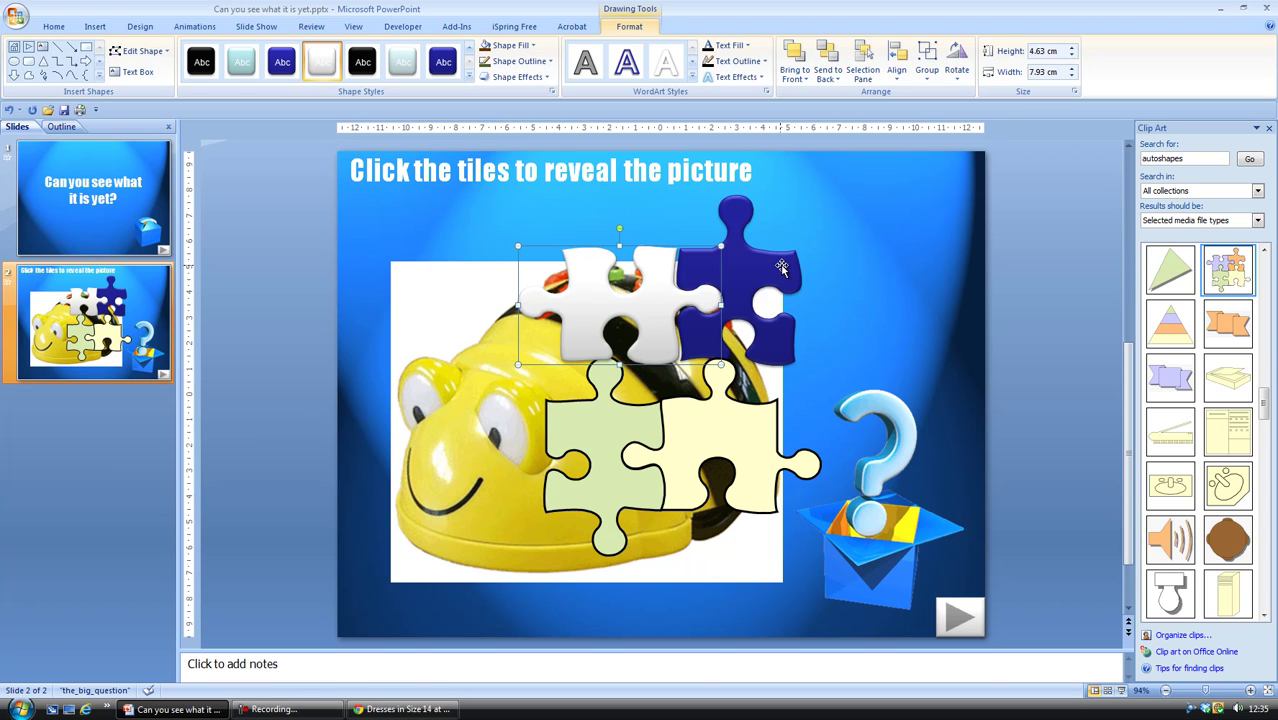
# - Delete all four jigsaw pieces from the slide and close the clip art search
pyautogui.click(776, 271)
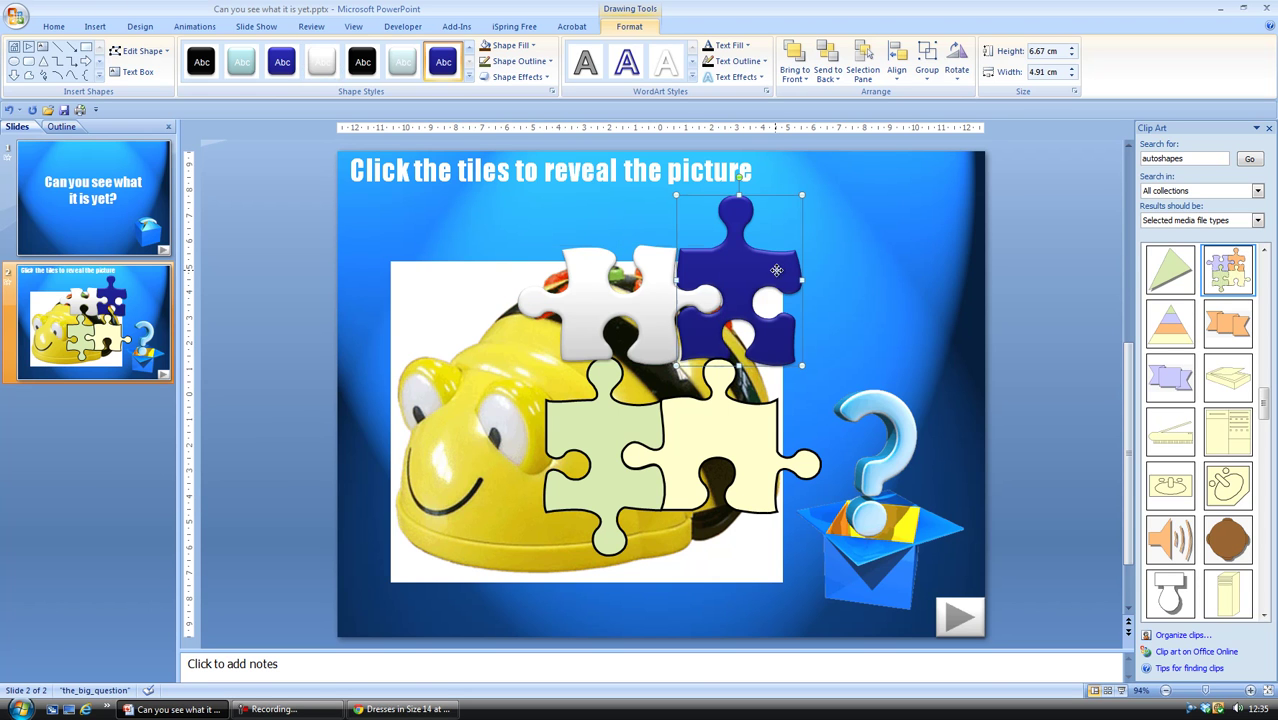
pyautogui.press('Delete')
pyautogui.click(659, 315)
pyautogui.press('Delete')
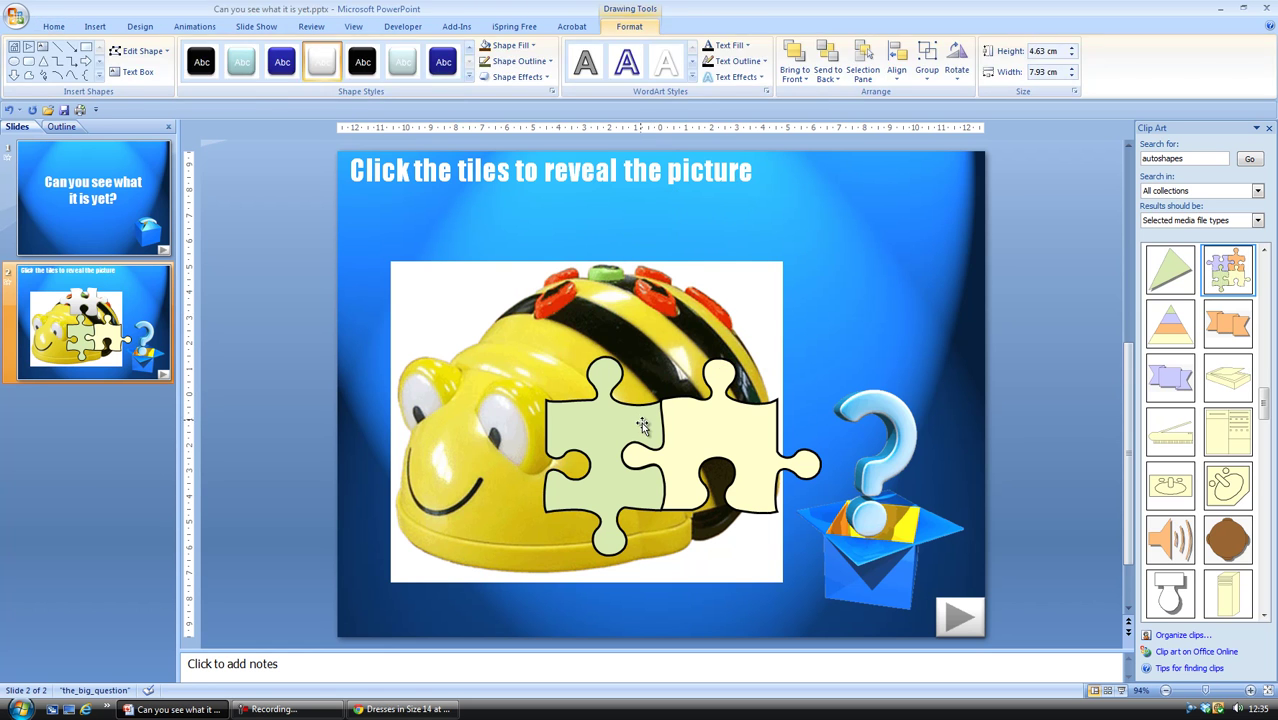
pyautogui.click(590, 430)
pyautogui.press('Delete')
pyautogui.click(735, 428)
pyautogui.press('Delete')
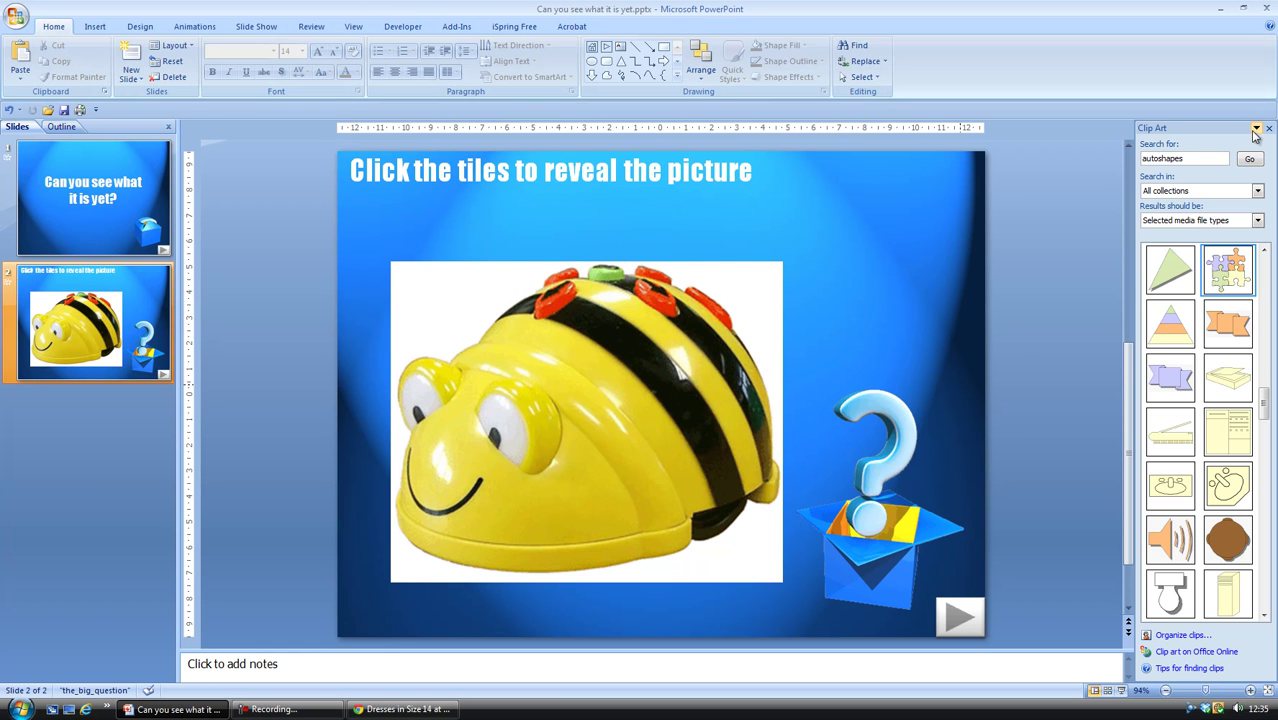
pyautogui.click(1269, 128)
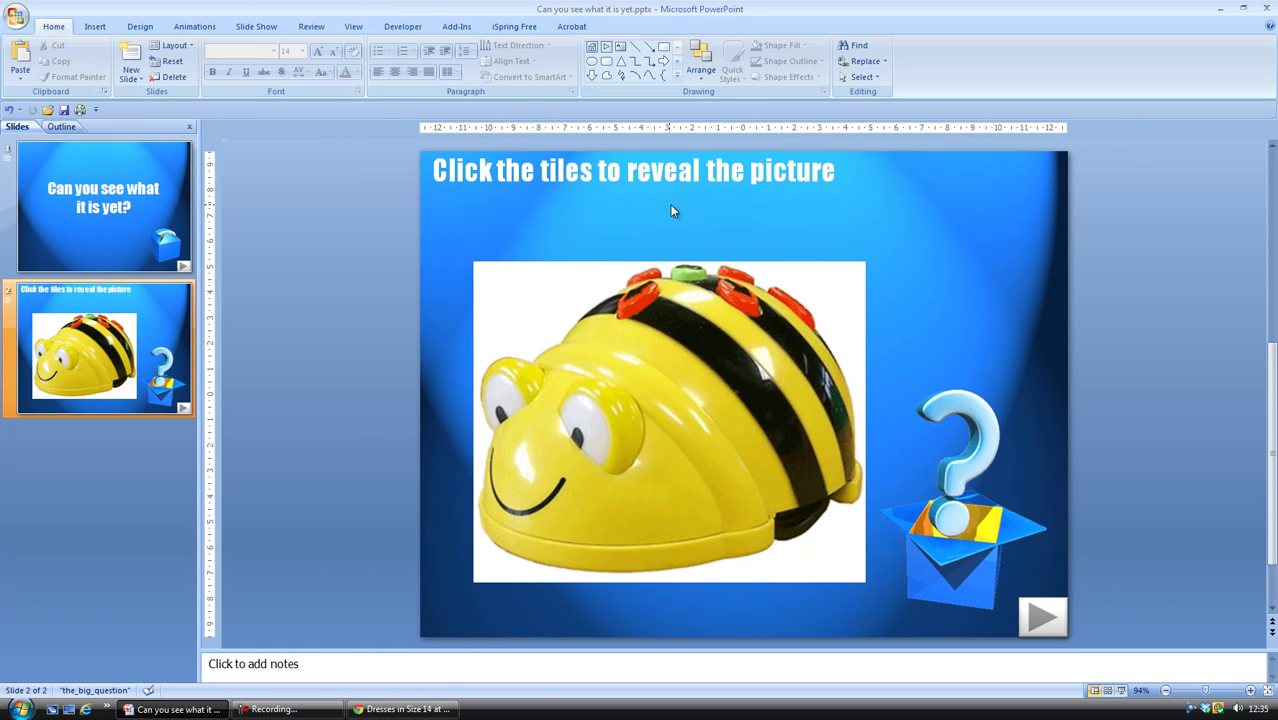
# - Insert a 2.54 cm square using the Rectangle shape and align it with the bee picture's upper-left corner
pyautogui.click(95, 27)
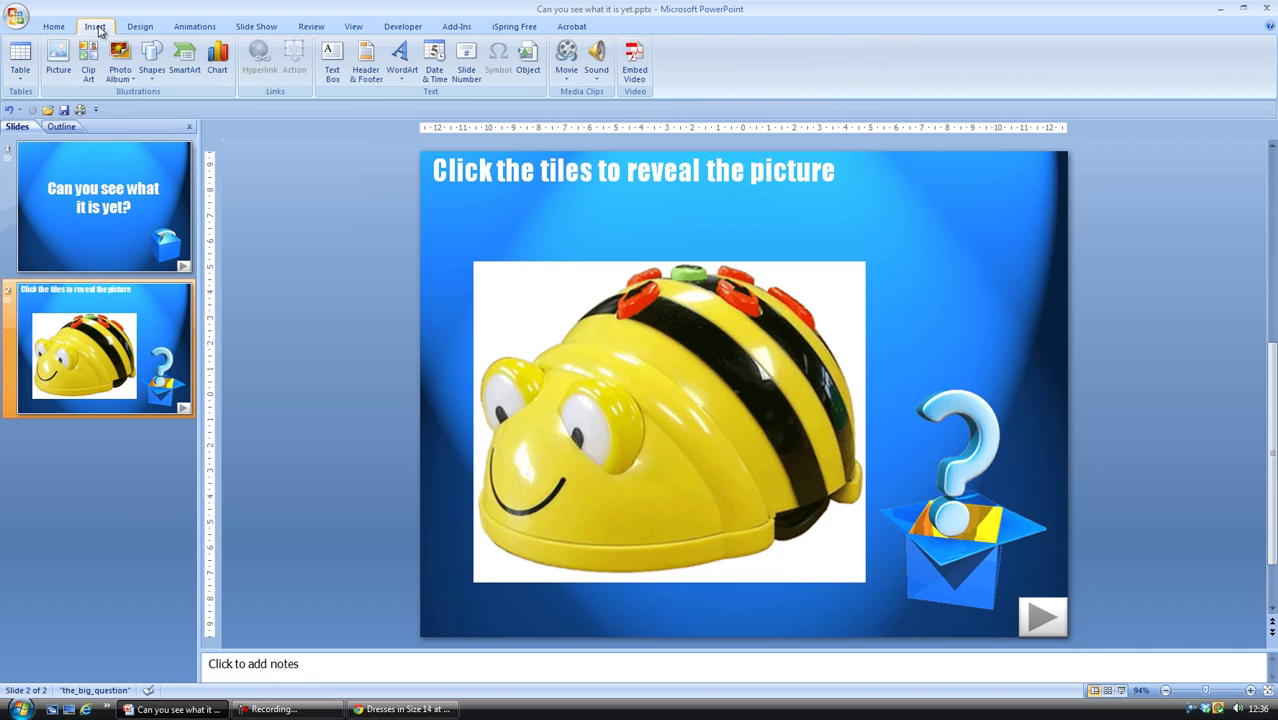
pyautogui.click(151, 60)
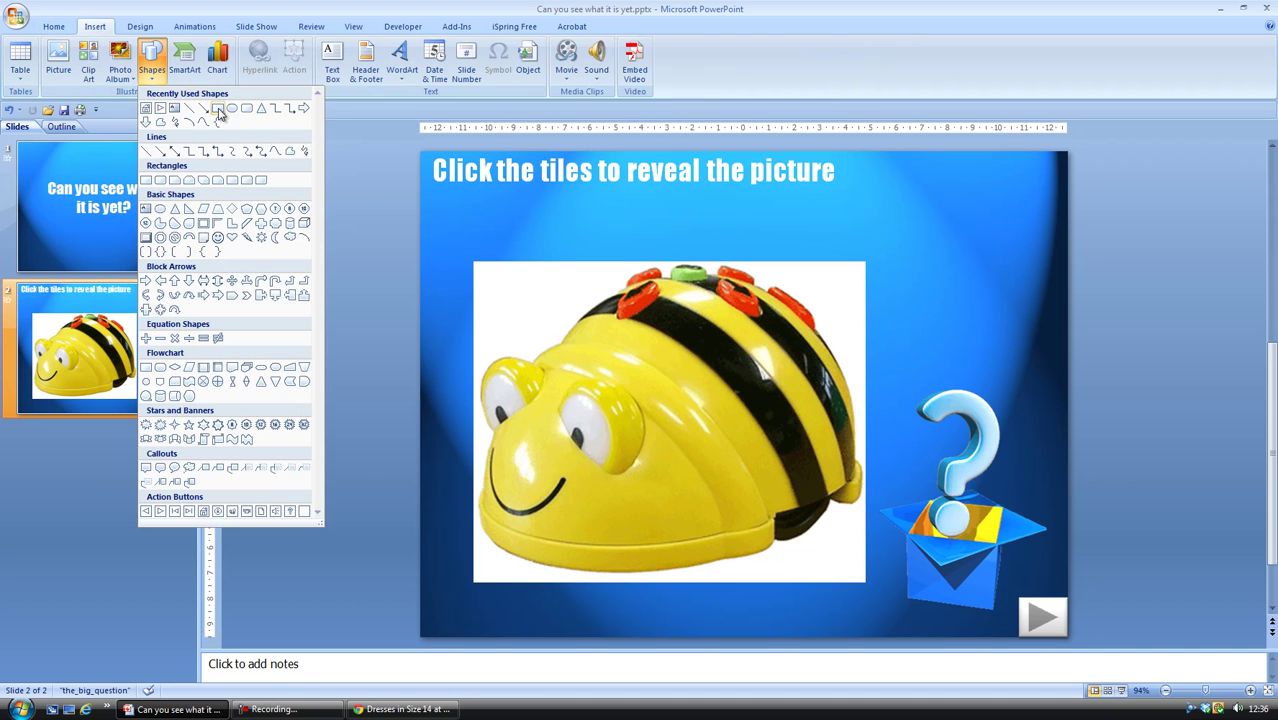
pyautogui.click(217, 109)
pyautogui.click(471, 229)
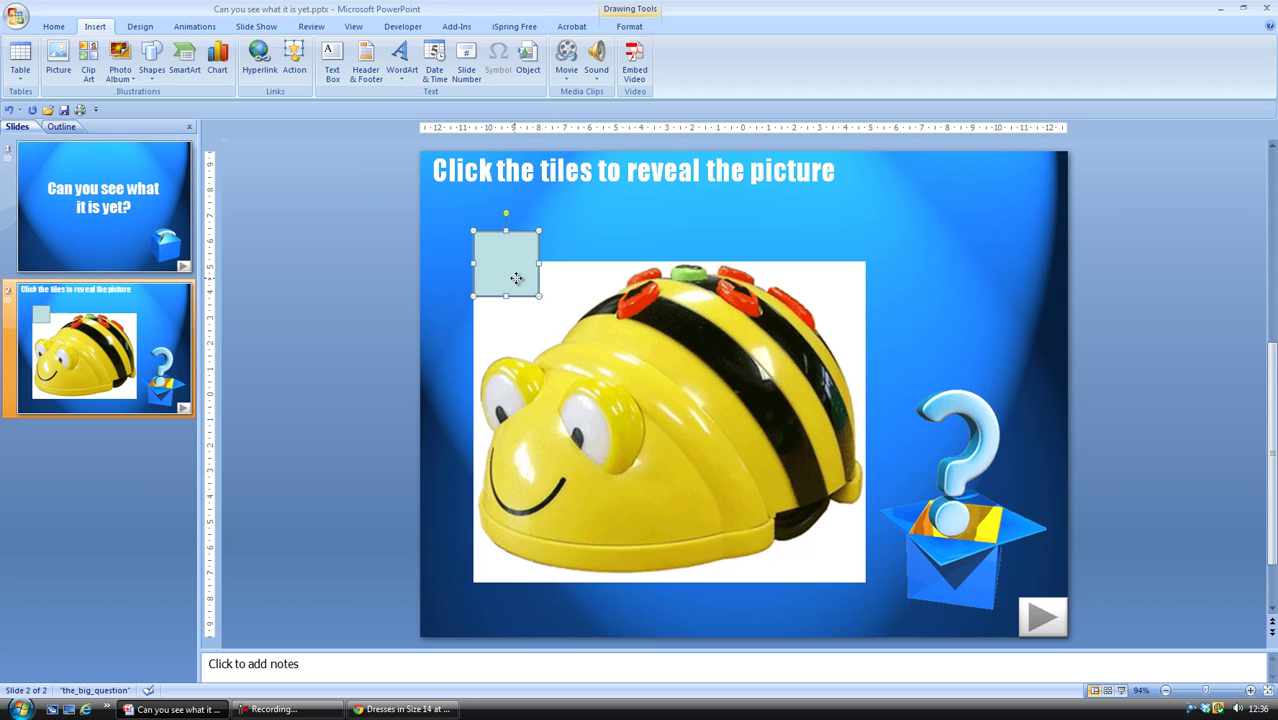
pyautogui.moveTo(516, 281); pyautogui.dragTo(516, 312)
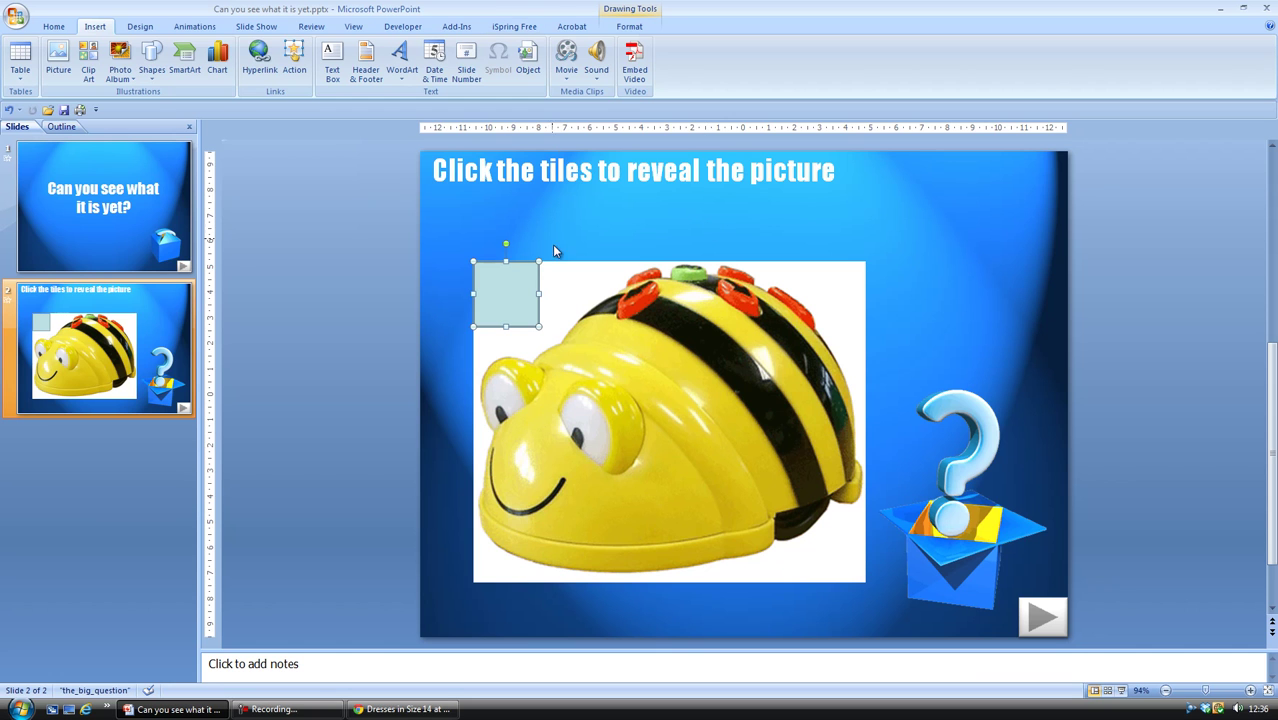
# - Apply the dark blue bevelled shape style to the square tile
pyautogui.click(630, 22)
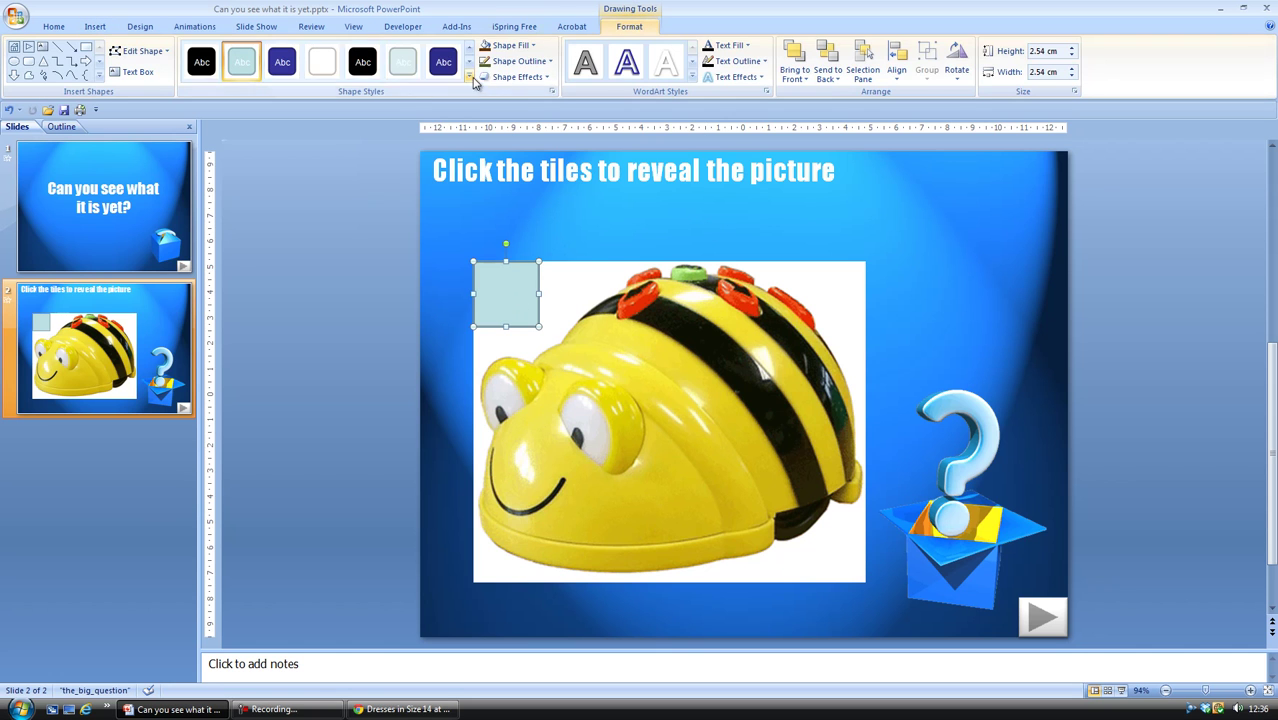
pyautogui.click(474, 84)
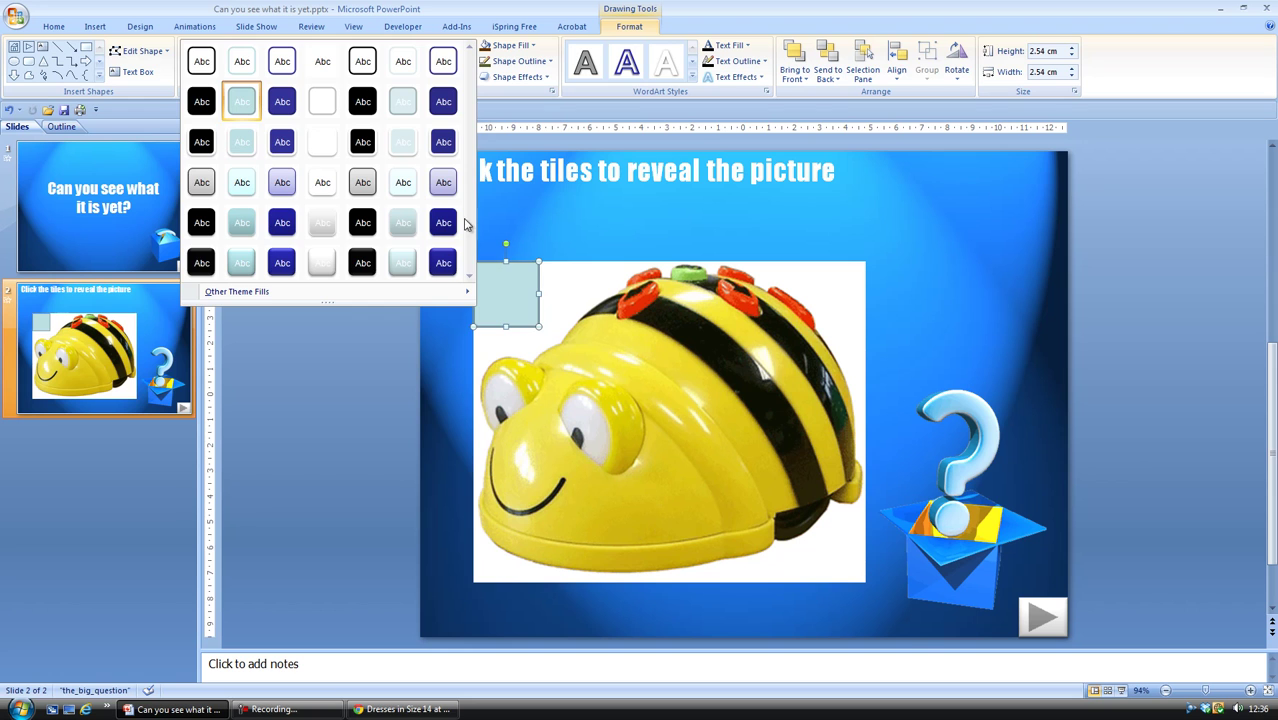
pyautogui.click(443, 101)
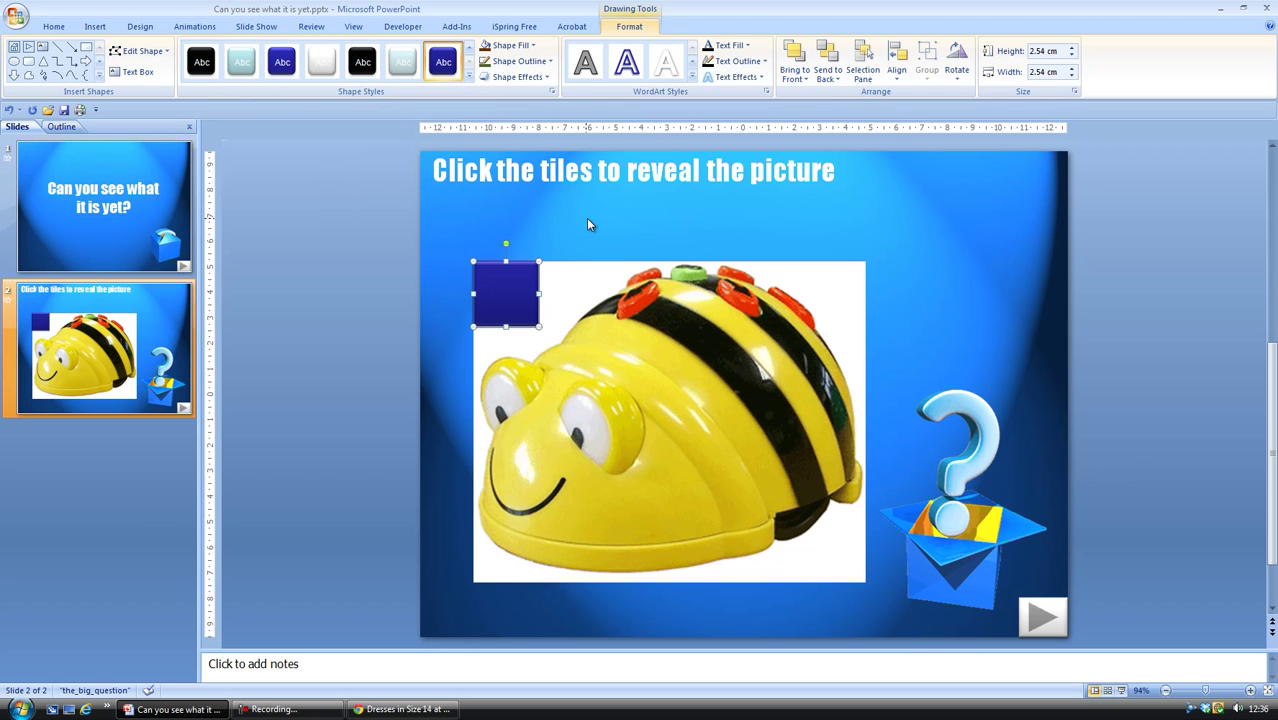
pyautogui.click(585, 218)
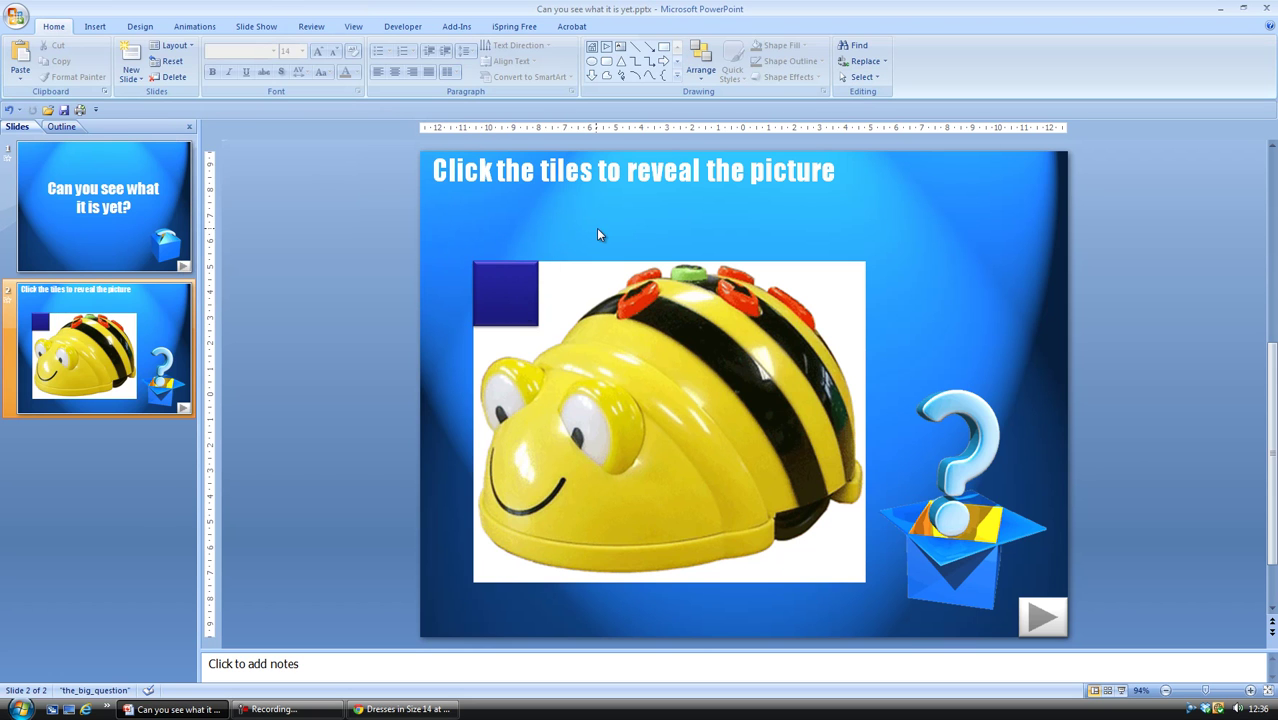
# - Add a Fade exit effect to the dark blue square tile as a custom animation
pyautogui.click(522, 270)
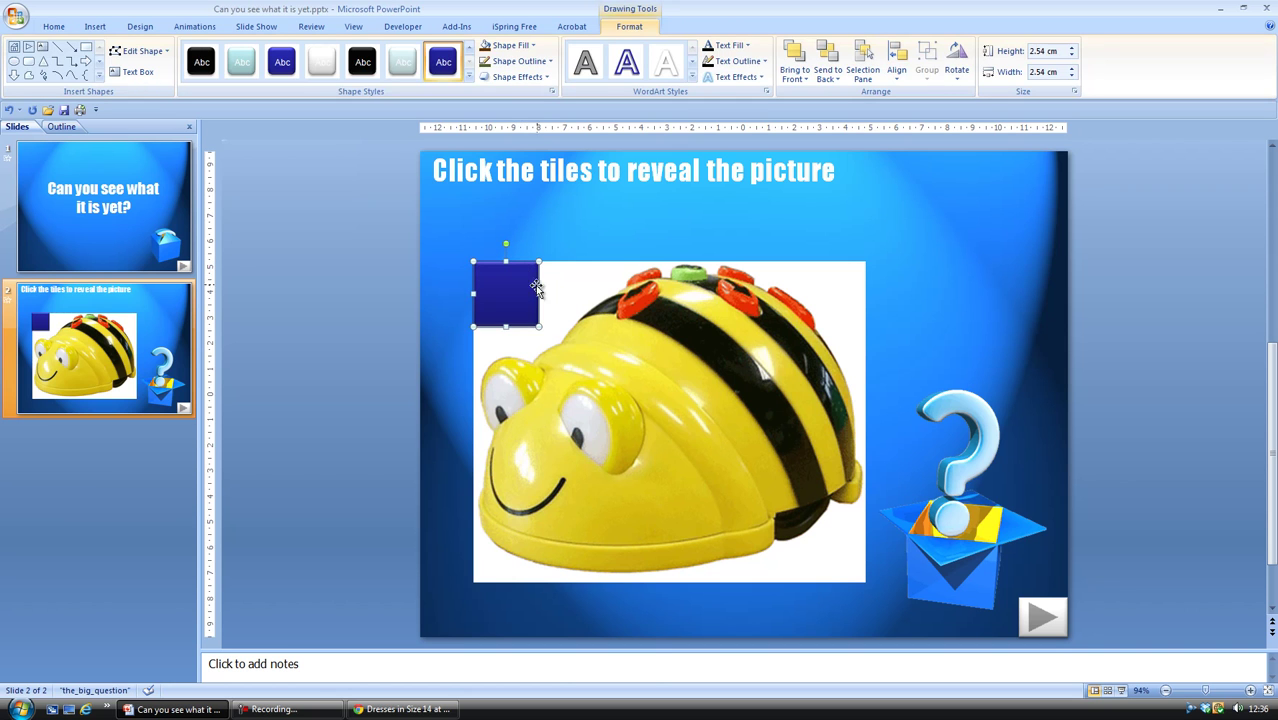
pyautogui.rightClick(526, 286)
pyautogui.click(509, 281)
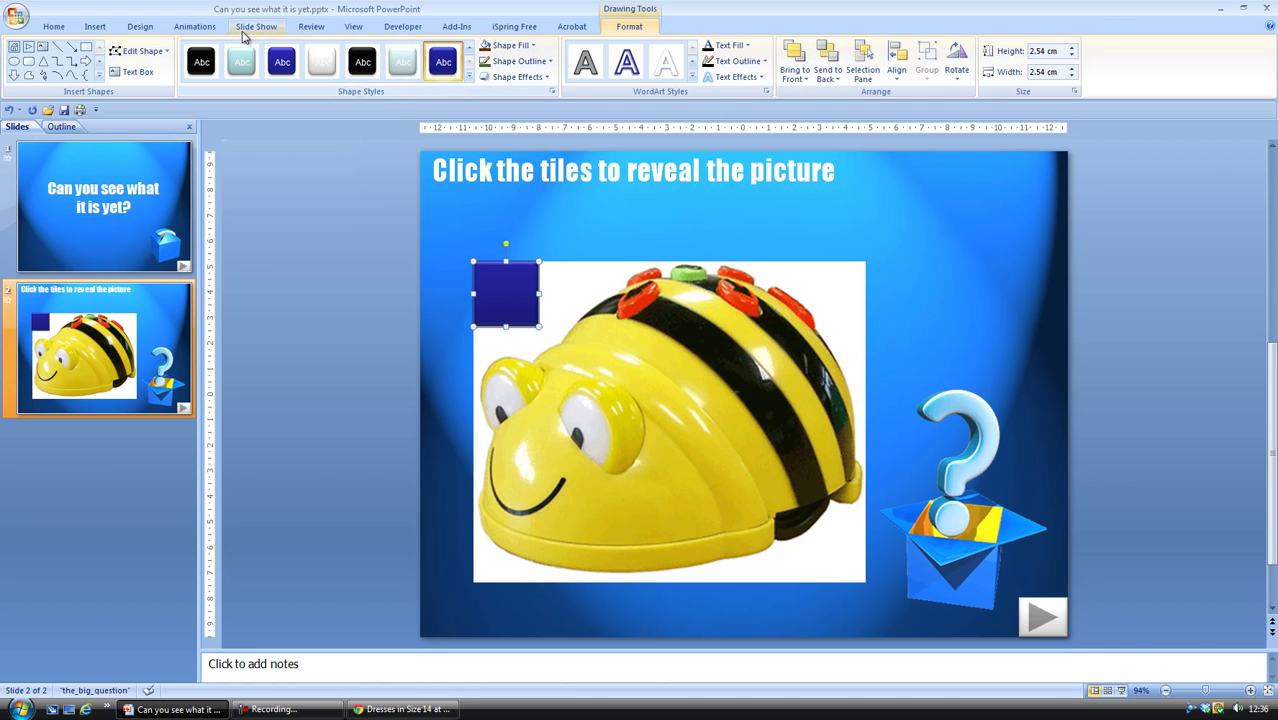
pyautogui.click(194, 26)
pyautogui.click(95, 72)
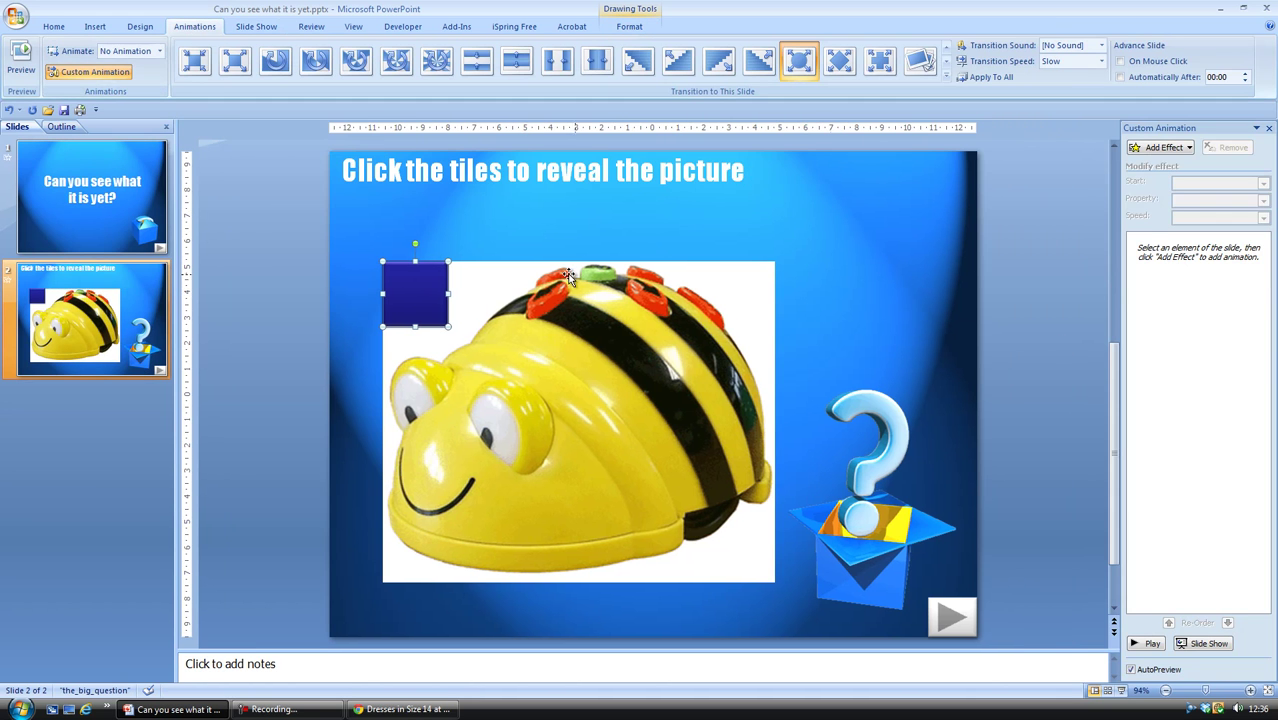
pyautogui.click(1150, 150)
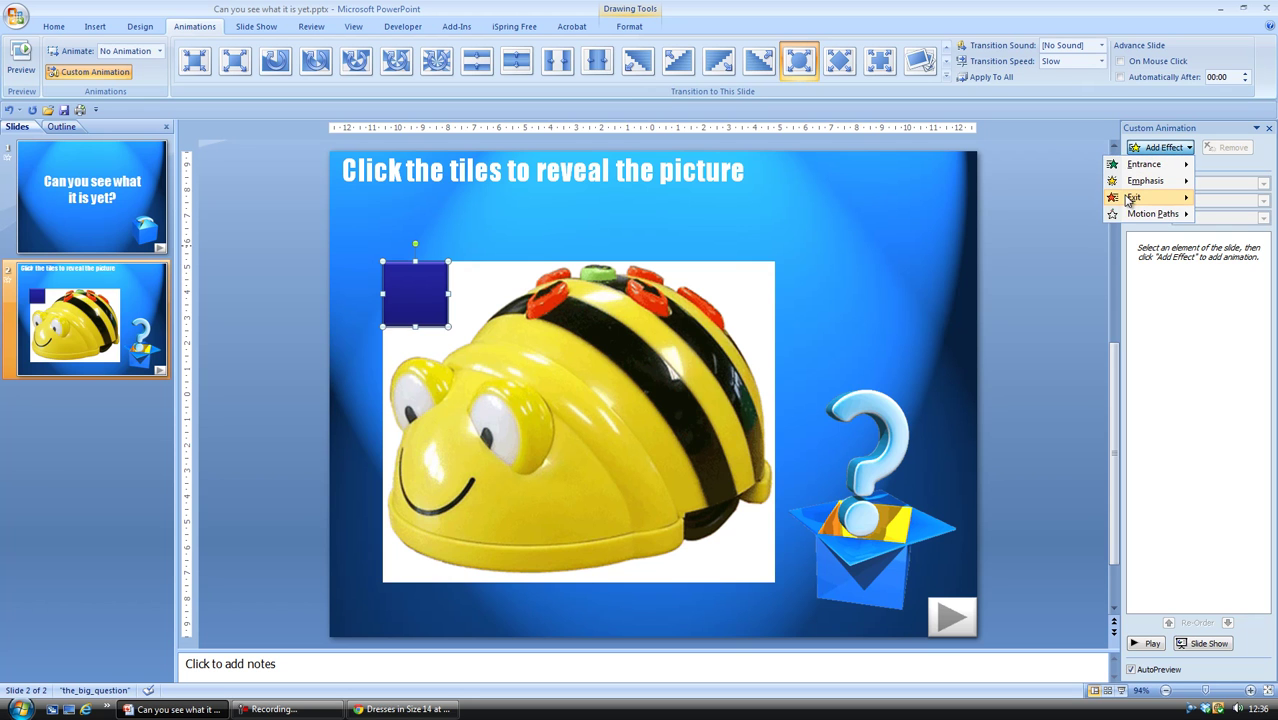
pyautogui.moveTo(1135, 198)
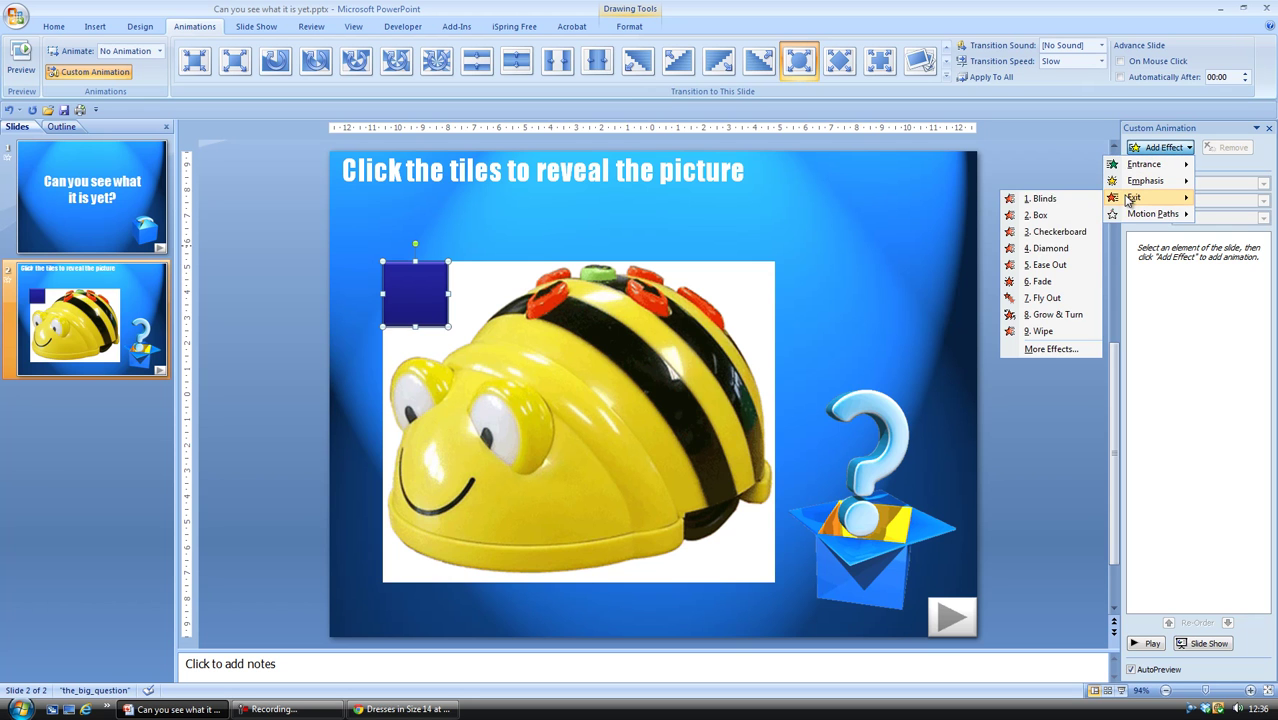
pyautogui.click(1039, 283)
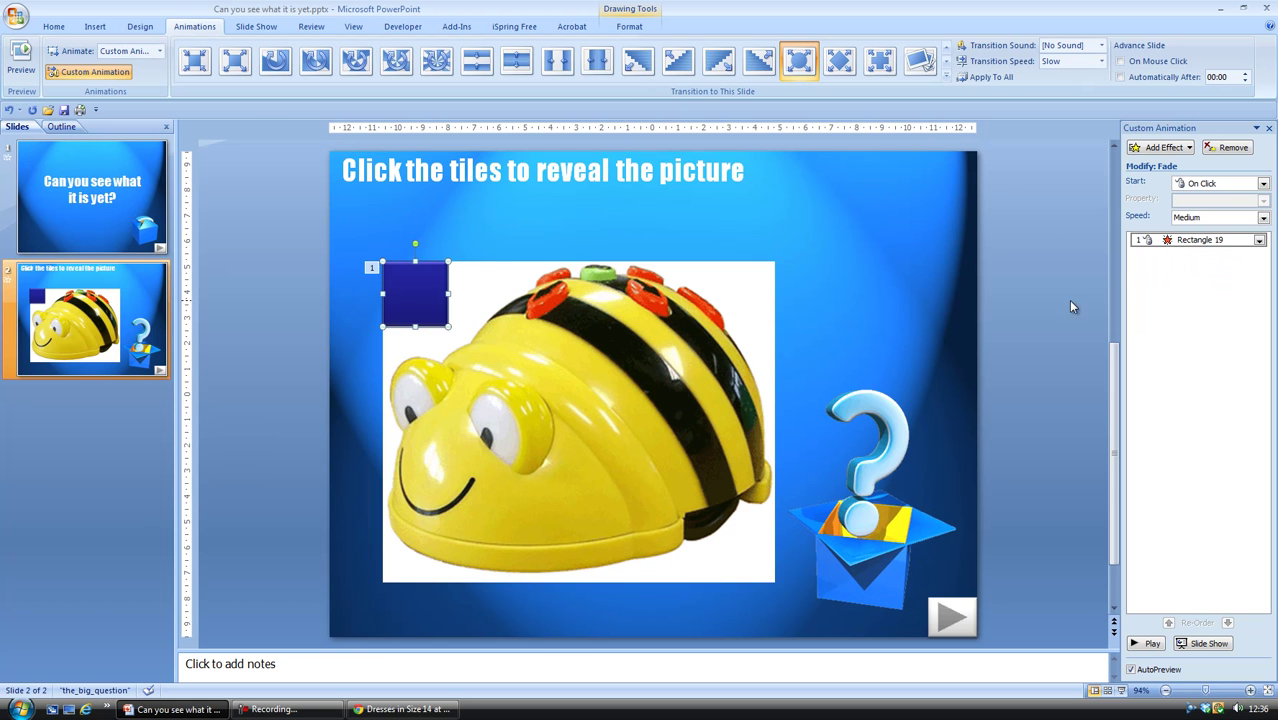
# - Set the dark blue tile's Fade effect to trigger on click of Rectangle 19 itself, and end the test slide show
pyautogui.rightClick(1155, 243)
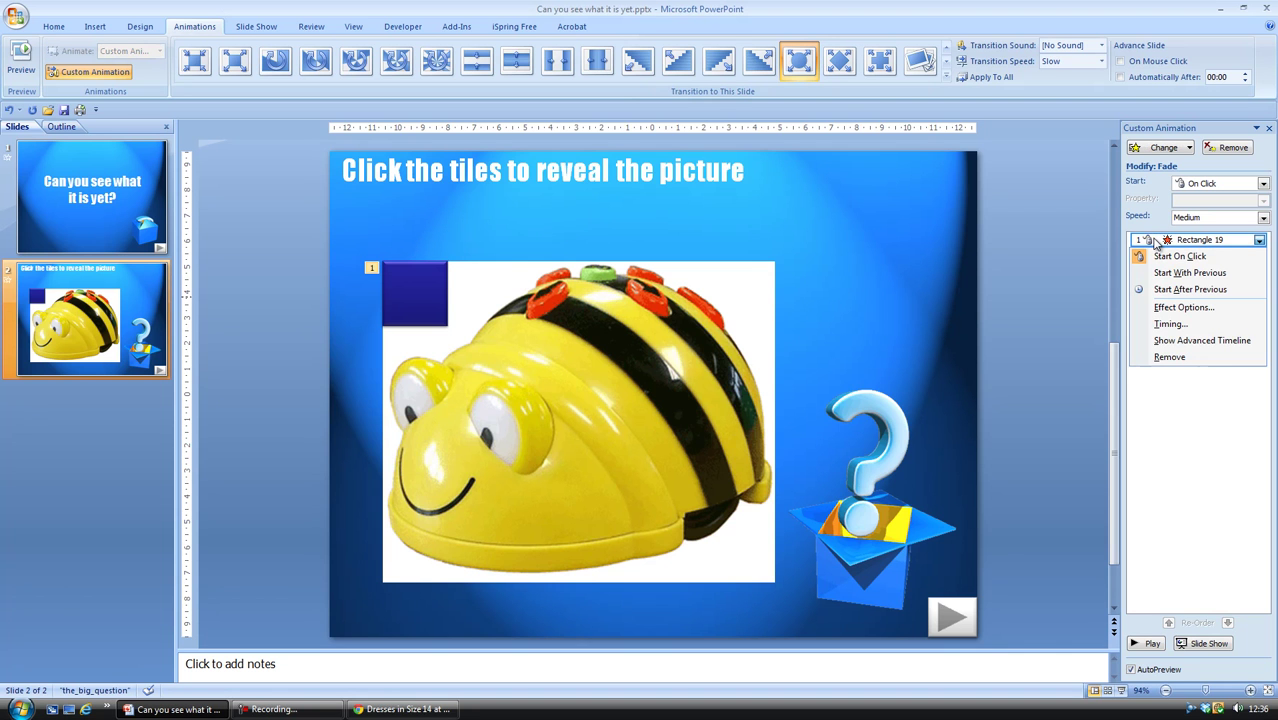
pyautogui.click(1170, 324)
pyautogui.click(263, 389)
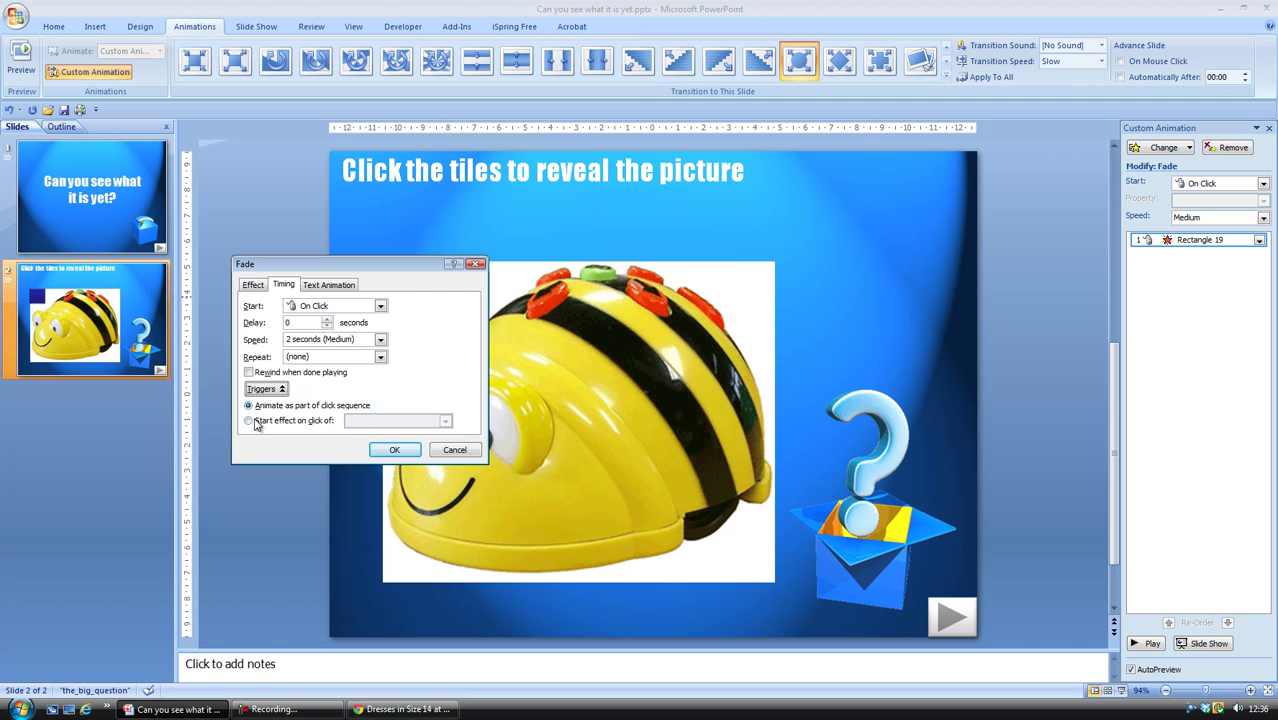
pyautogui.click(249, 421)
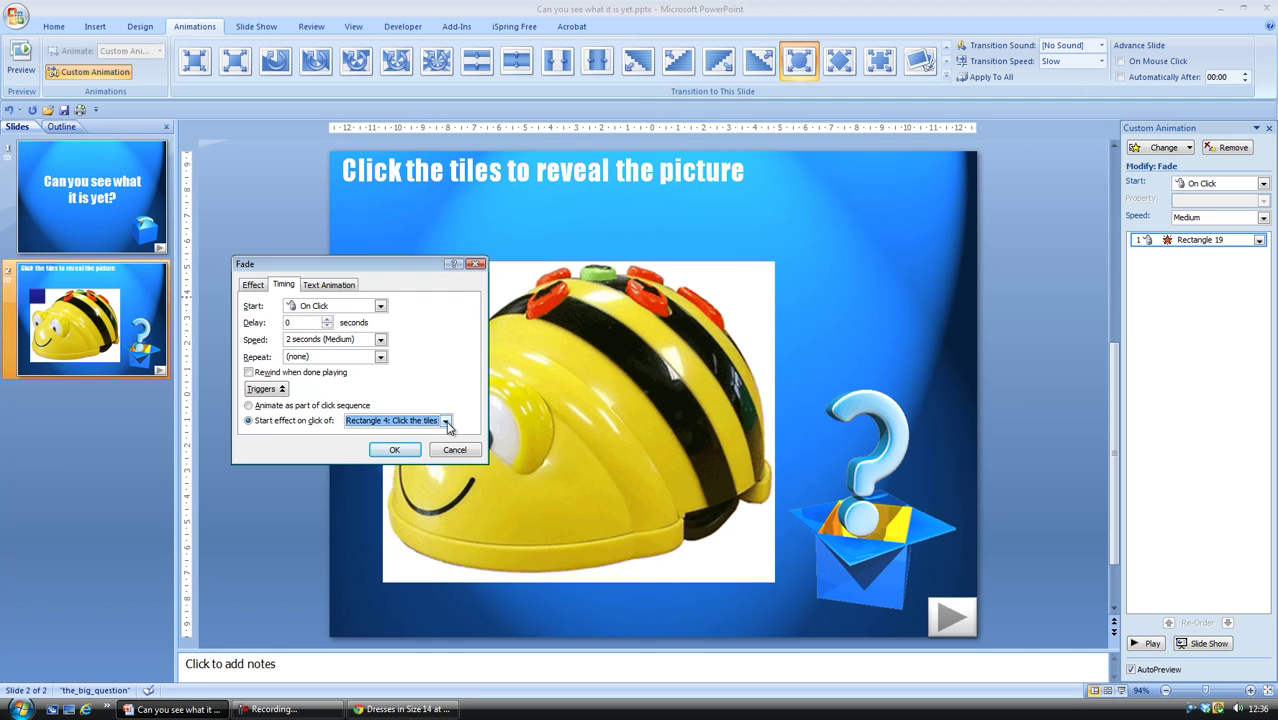
pyautogui.click(446, 421)
pyautogui.click(428, 471)
pyautogui.click(408, 450)
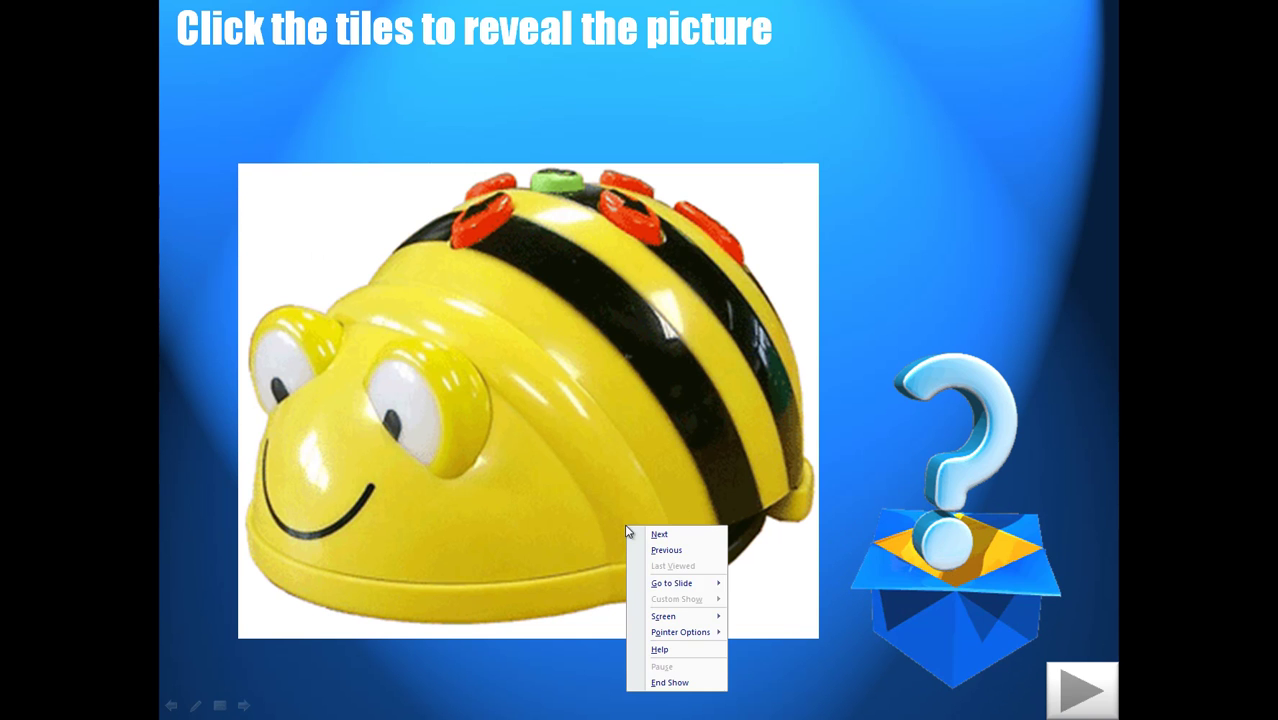
pyautogui.click(672, 684)
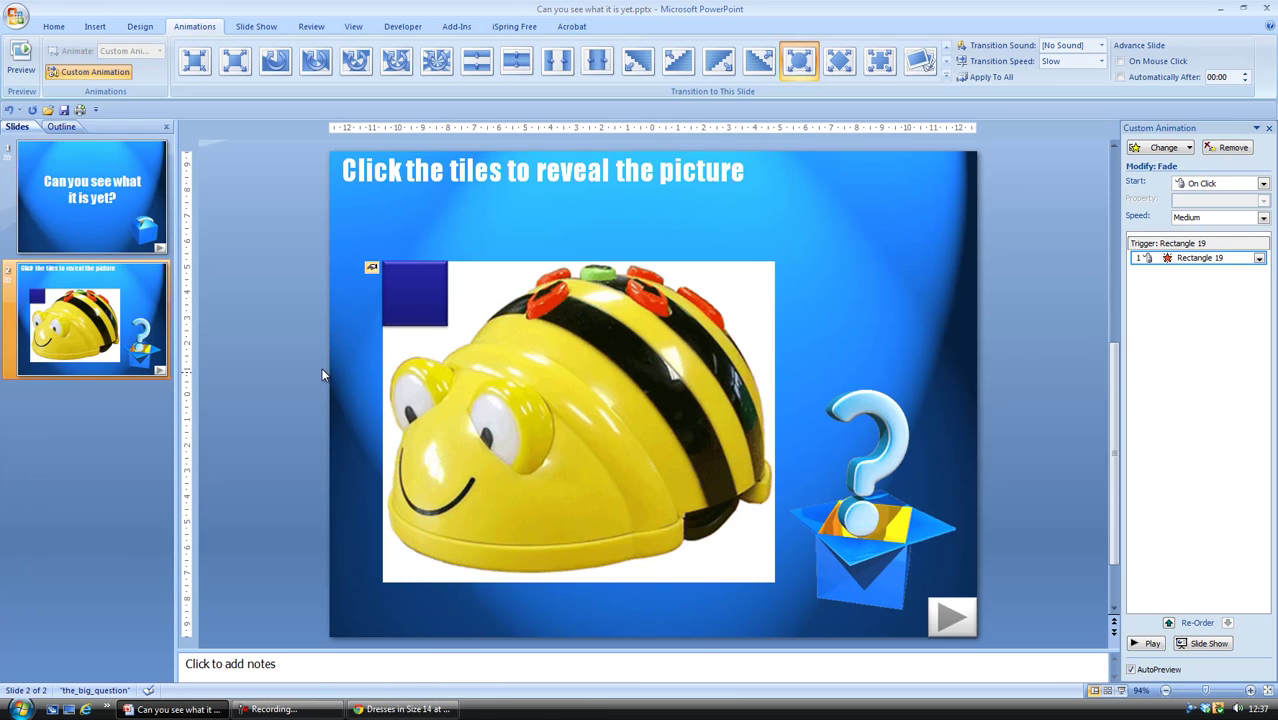
# - Duplicate the dark blue tile, place the copy directly to its right, and apply the white shape style to it
pyautogui.rightClick(415, 311)
pyautogui.click(450, 337)
pyautogui.rightClick(475, 309)
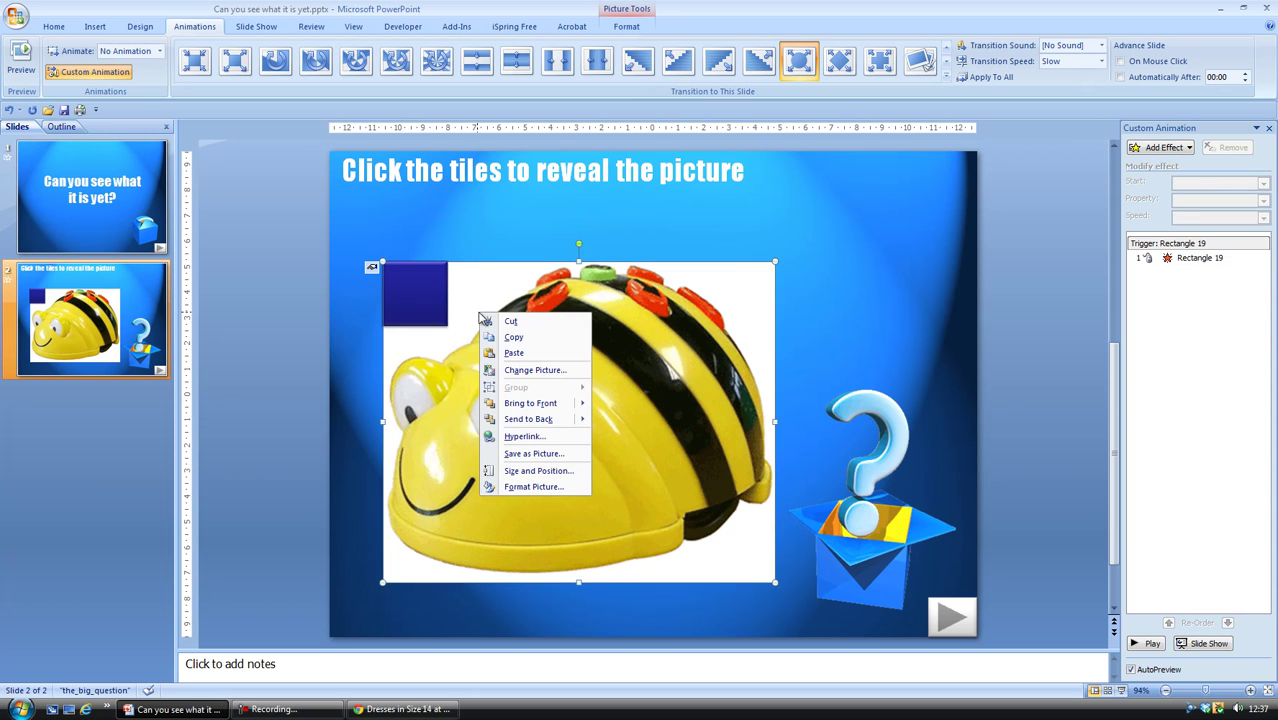
pyautogui.click(500, 355)
pyautogui.moveTo(450, 318); pyautogui.dragTo(494, 313)
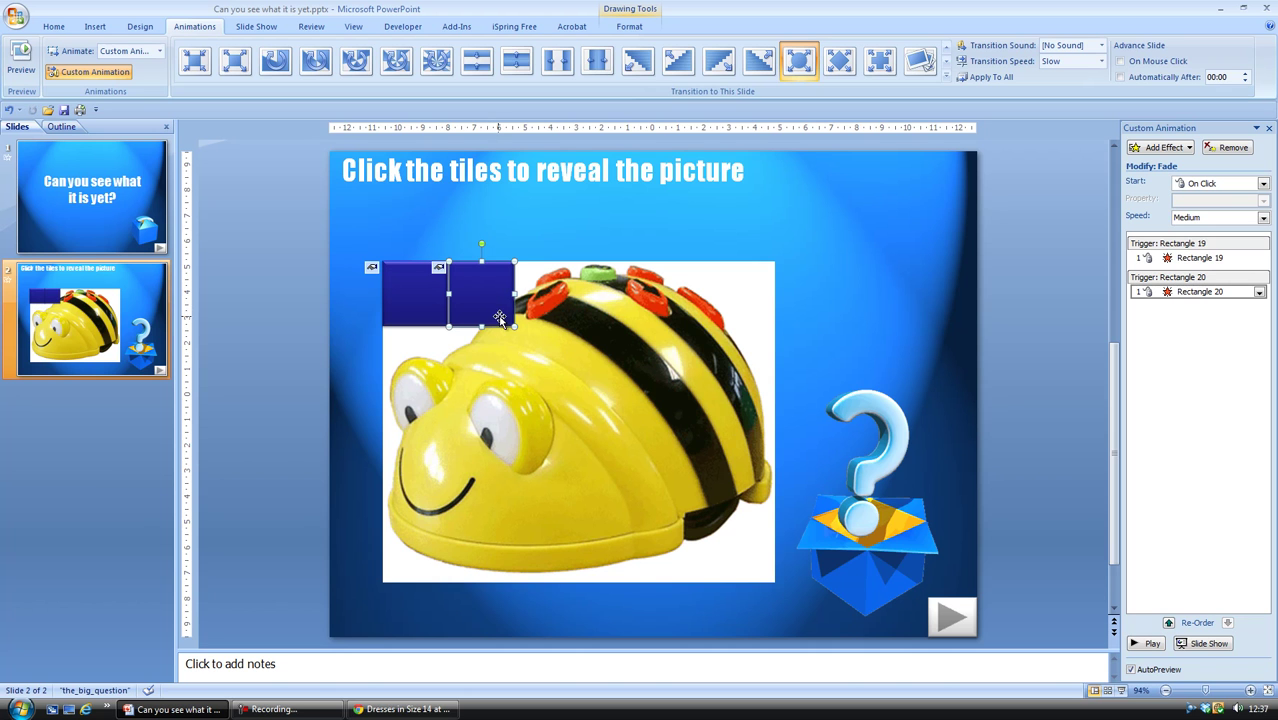
pyautogui.click(629, 26)
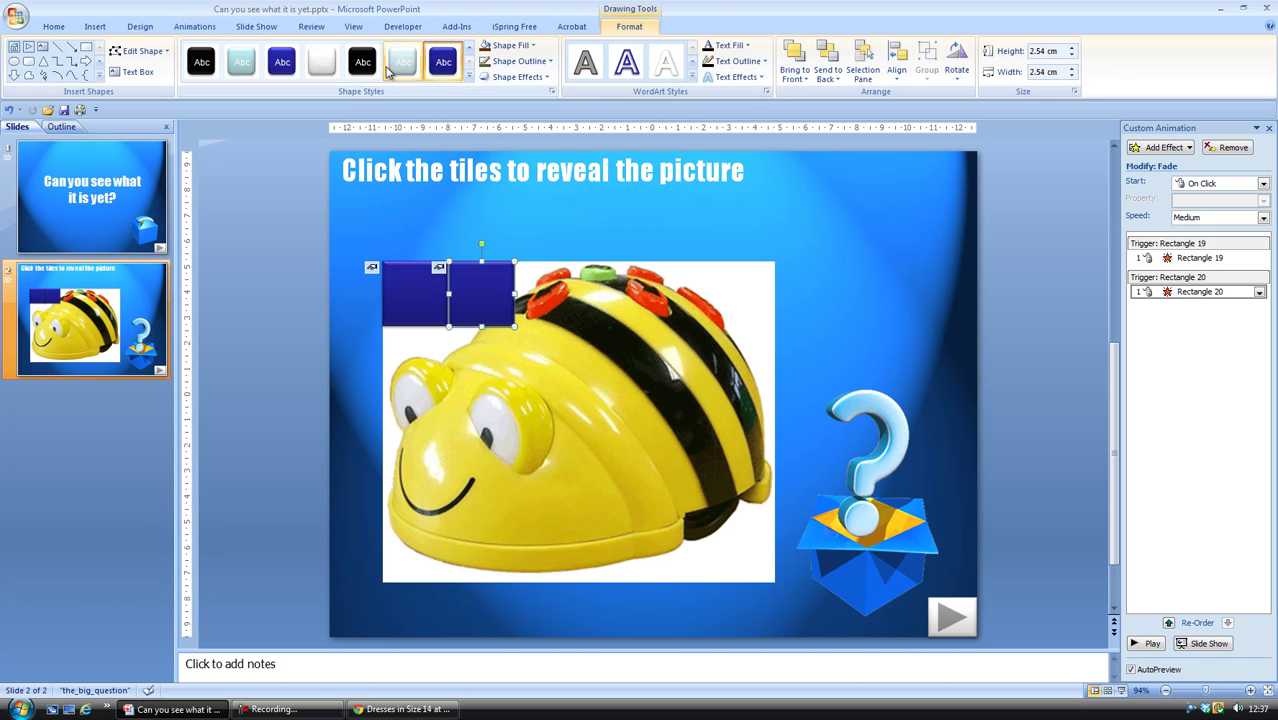
pyautogui.click(322, 65)
# - Paste another dark blue tile and align it to the right of the white tile as the third in the row
pyautogui.rightClick(561, 233)
pyautogui.click(575, 275)
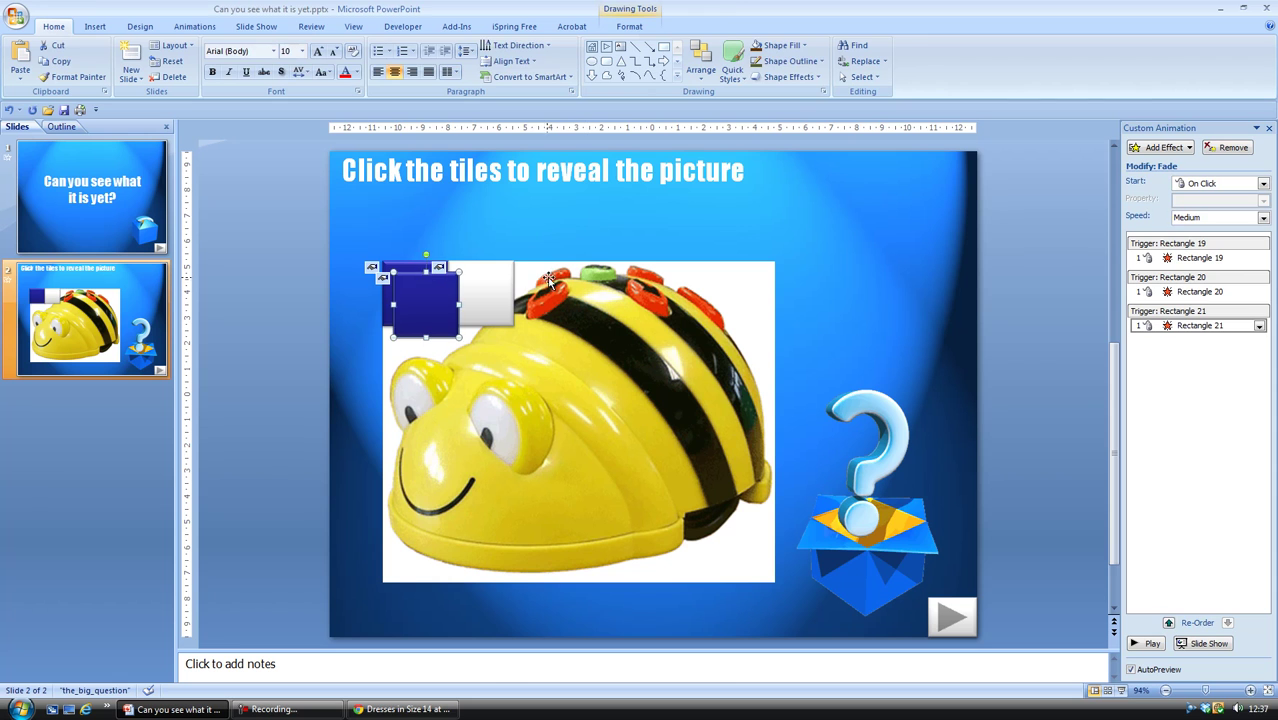
pyautogui.moveTo(429, 299); pyautogui.dragTo(439, 305)
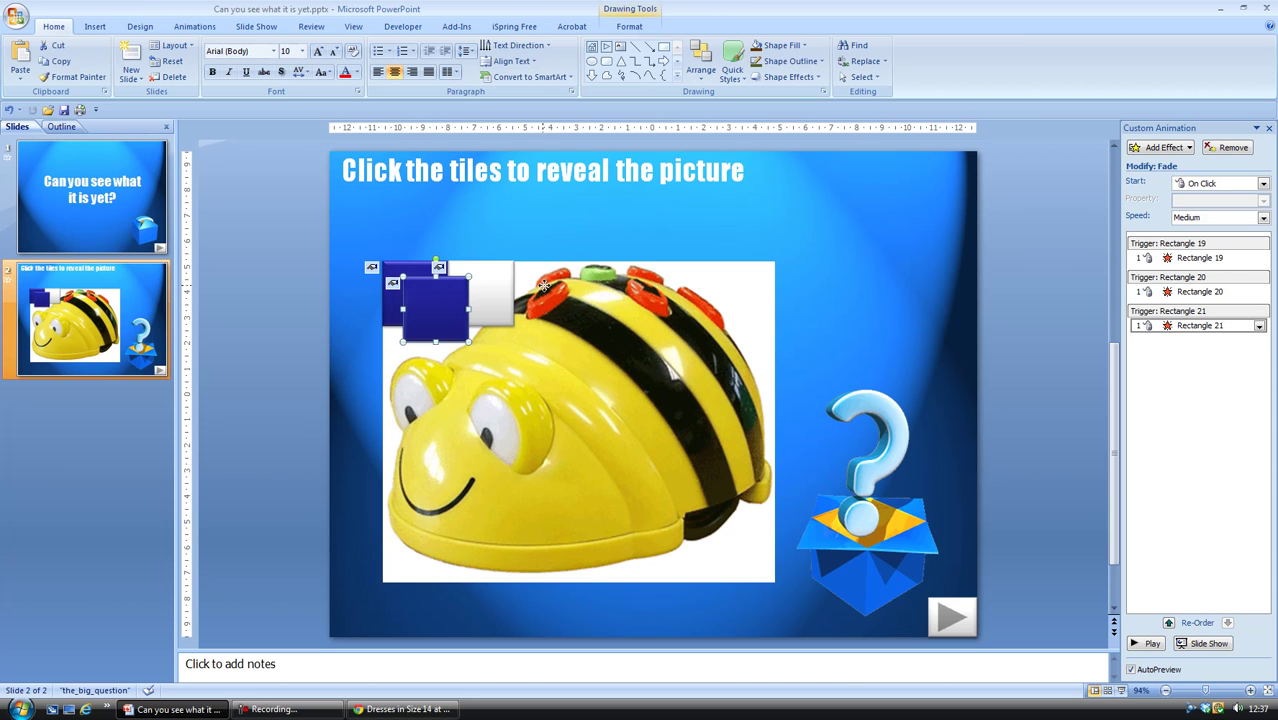
pyautogui.moveTo(543, 288); pyautogui.dragTo(548, 292)
pyautogui.click(589, 225)
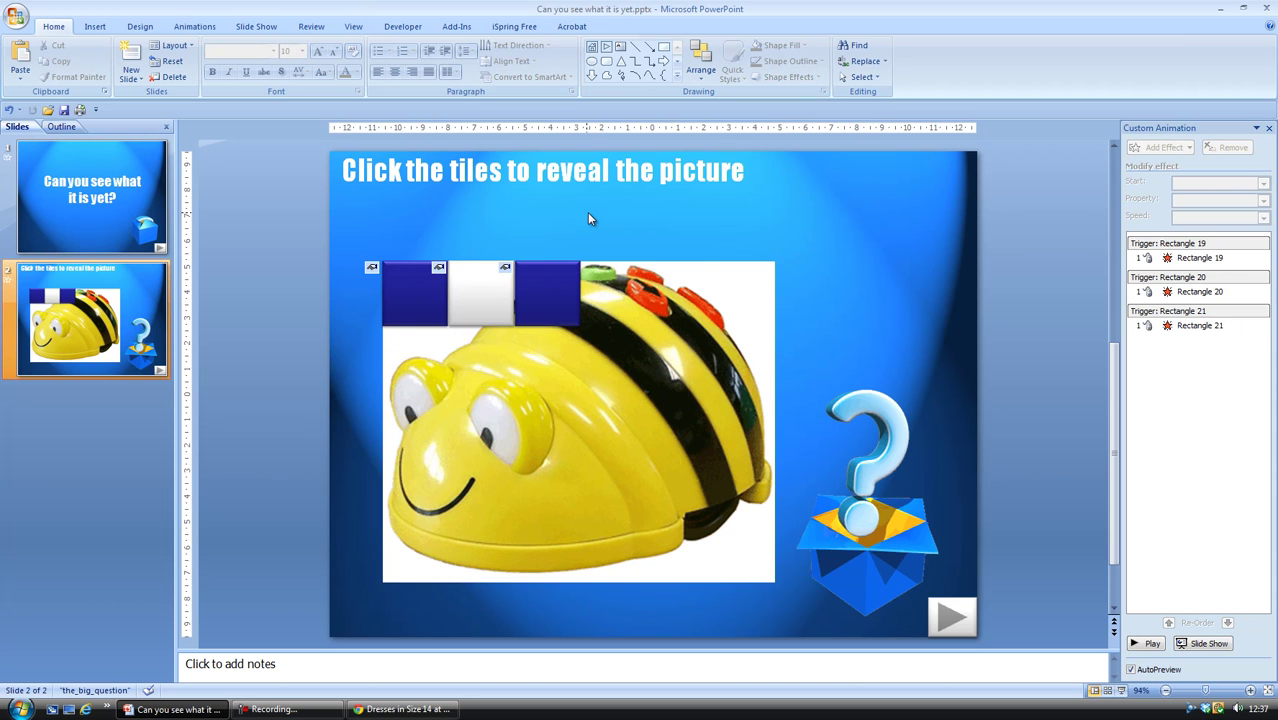
# - Paste a fourth tile at the end of the row and apply the white shape style to it
pyautogui.rightClick(587, 227)
pyautogui.click(590, 269)
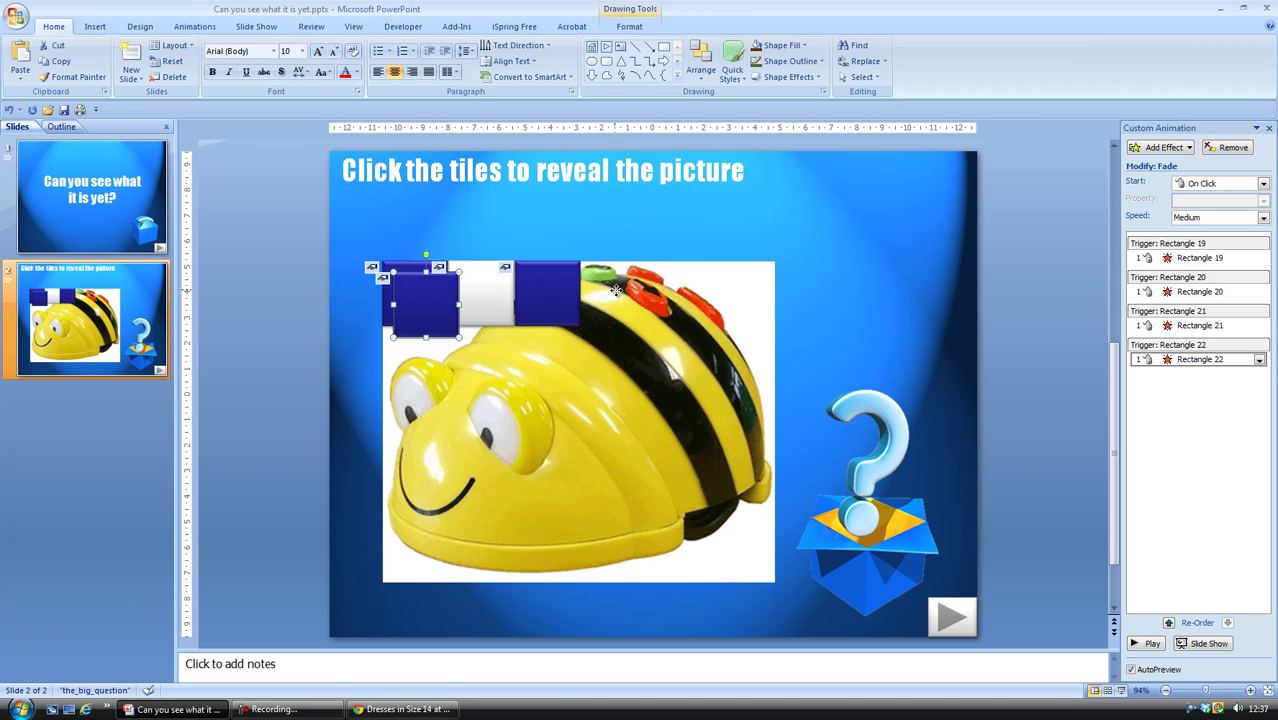
pyautogui.moveTo(617, 290); pyautogui.dragTo(619, 290)
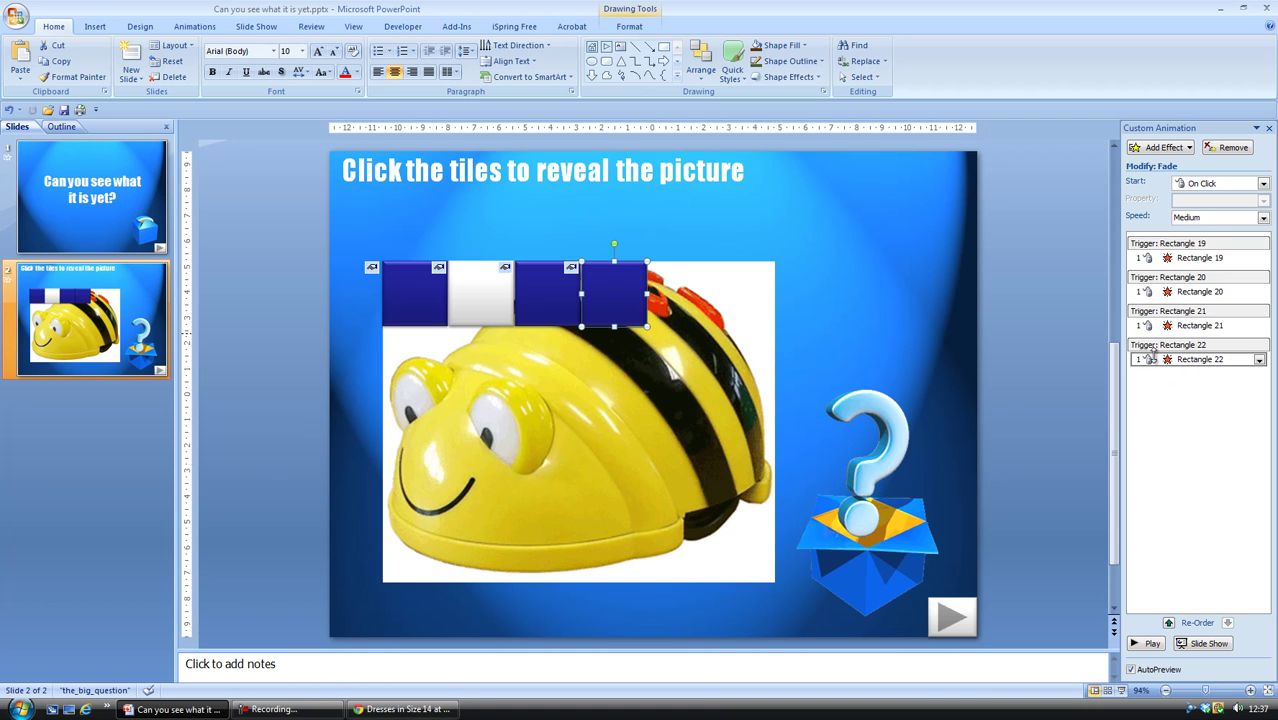
pyautogui.click(629, 26)
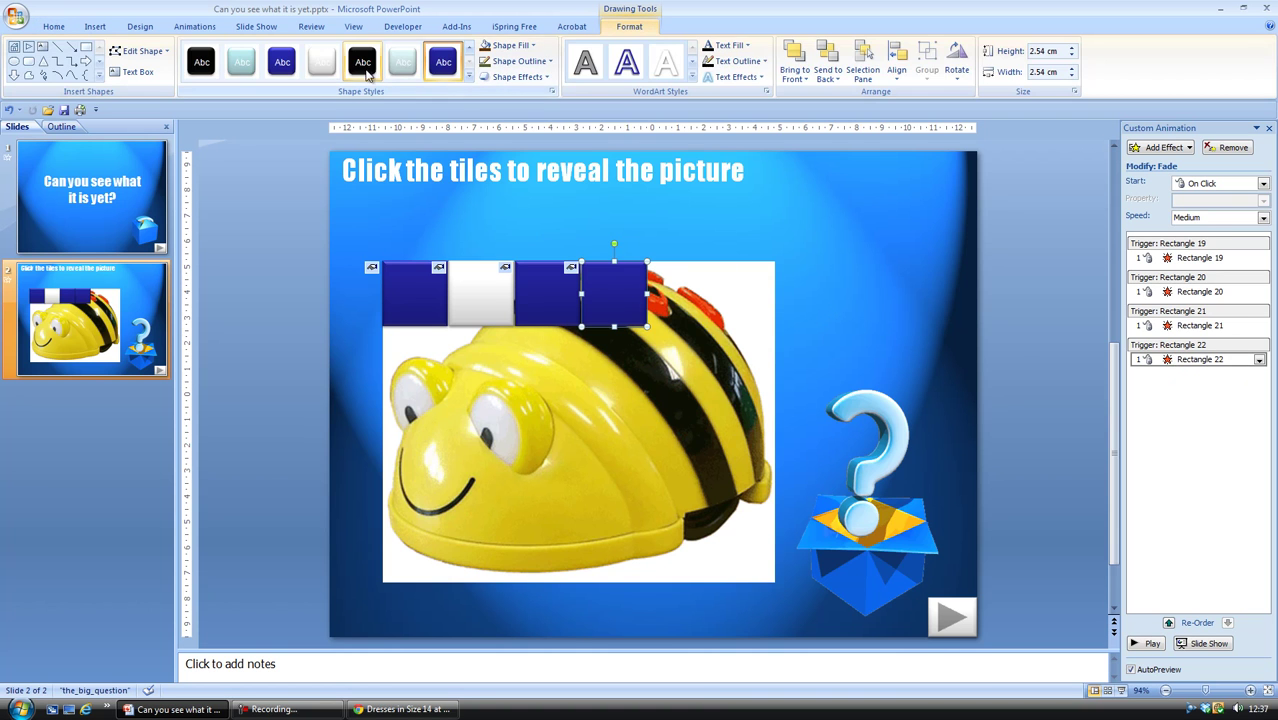
pyautogui.click(325, 70)
# - Paste a fifth tile in dark blue and align it beside the fourth tile in the row
pyautogui.click(703, 228)
pyautogui.rightClick(703, 228)
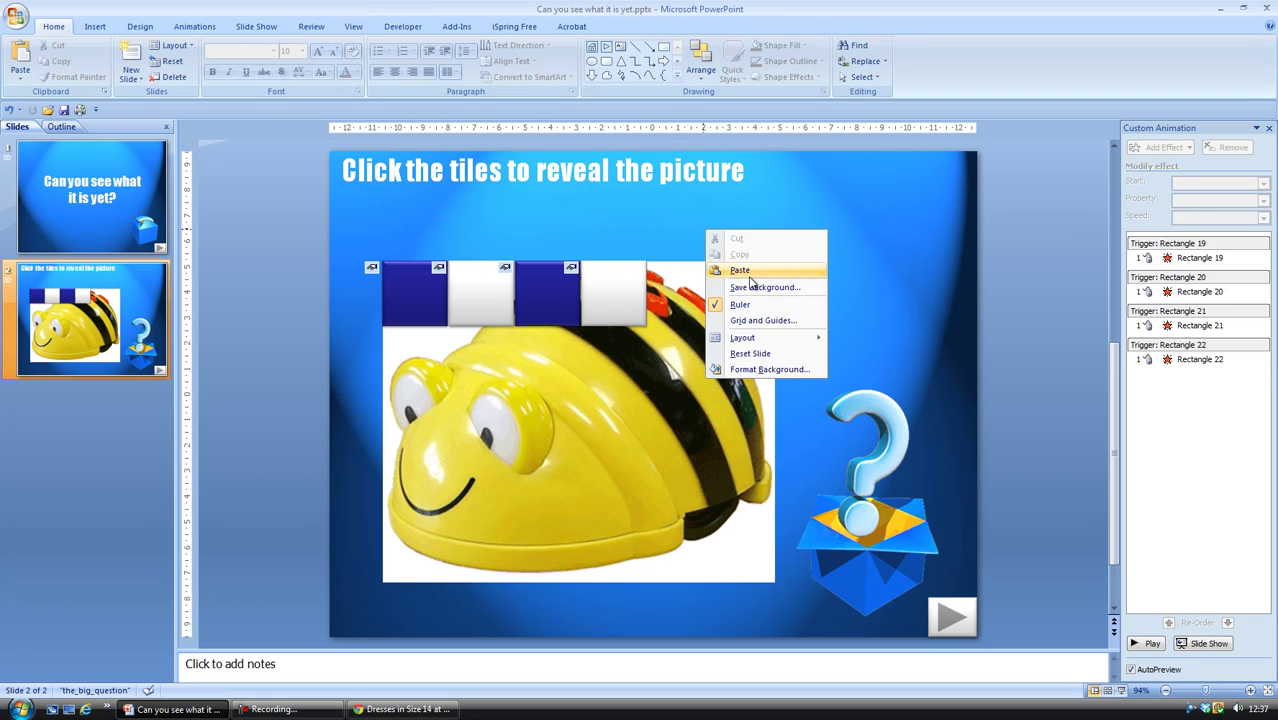
pyautogui.press('Escape')
pyautogui.hotkey('ctrl', 'v')
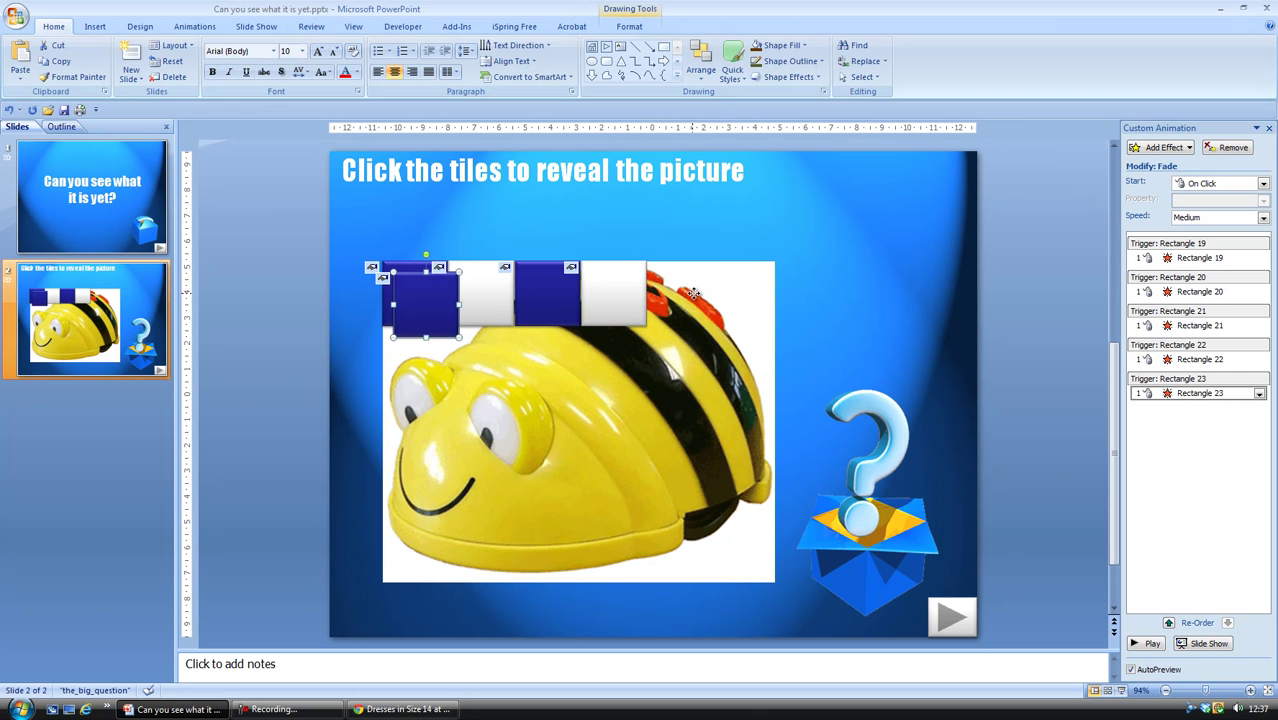
pyautogui.moveTo(693, 293); pyautogui.dragTo(694, 293)
# - Paste a sixth tile at the picture's upper-right corner and apply the white shape style to it
pyautogui.rightClick(769, 225)
pyautogui.click(790, 263)
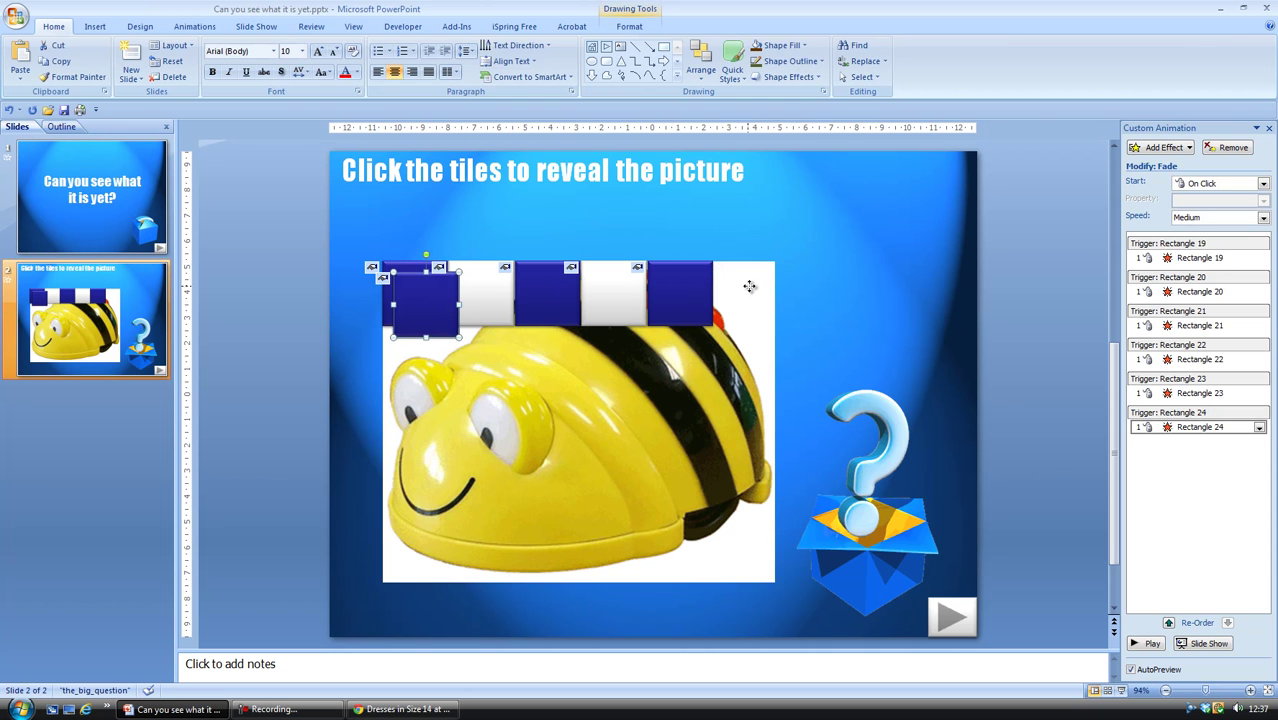
pyautogui.moveTo(749, 287); pyautogui.dragTo(748, 290)
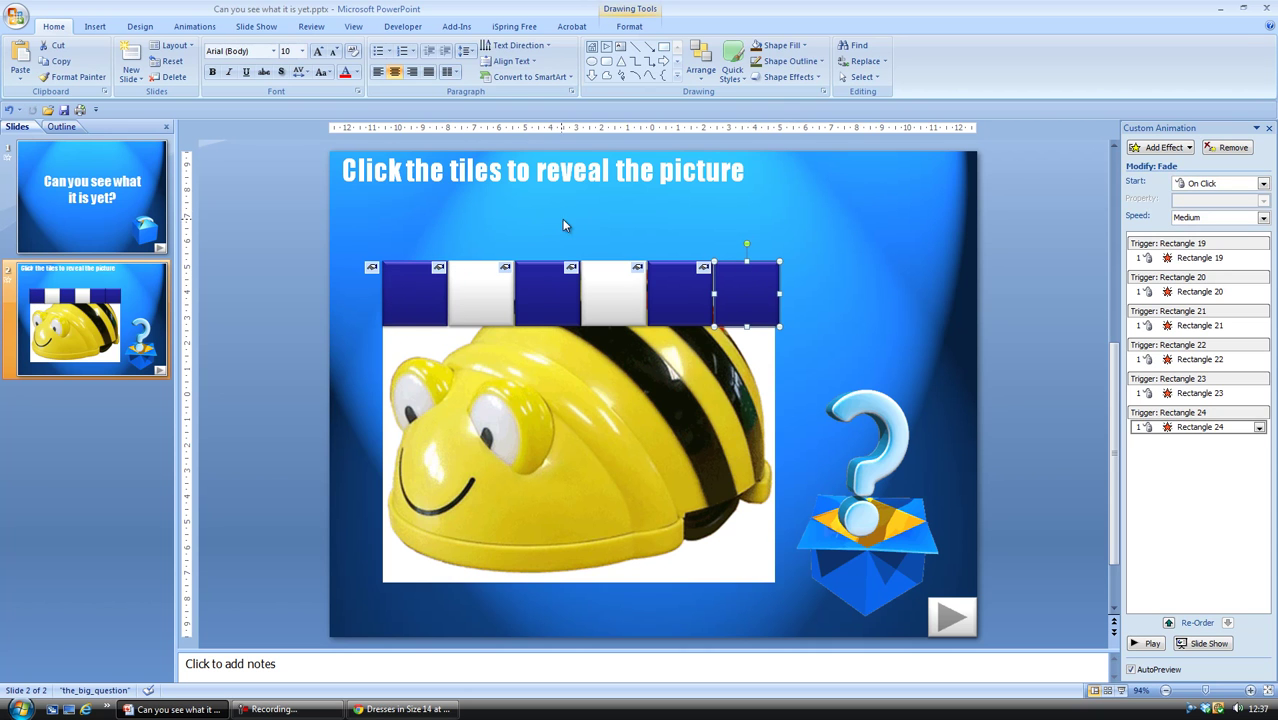
pyautogui.click(617, 12)
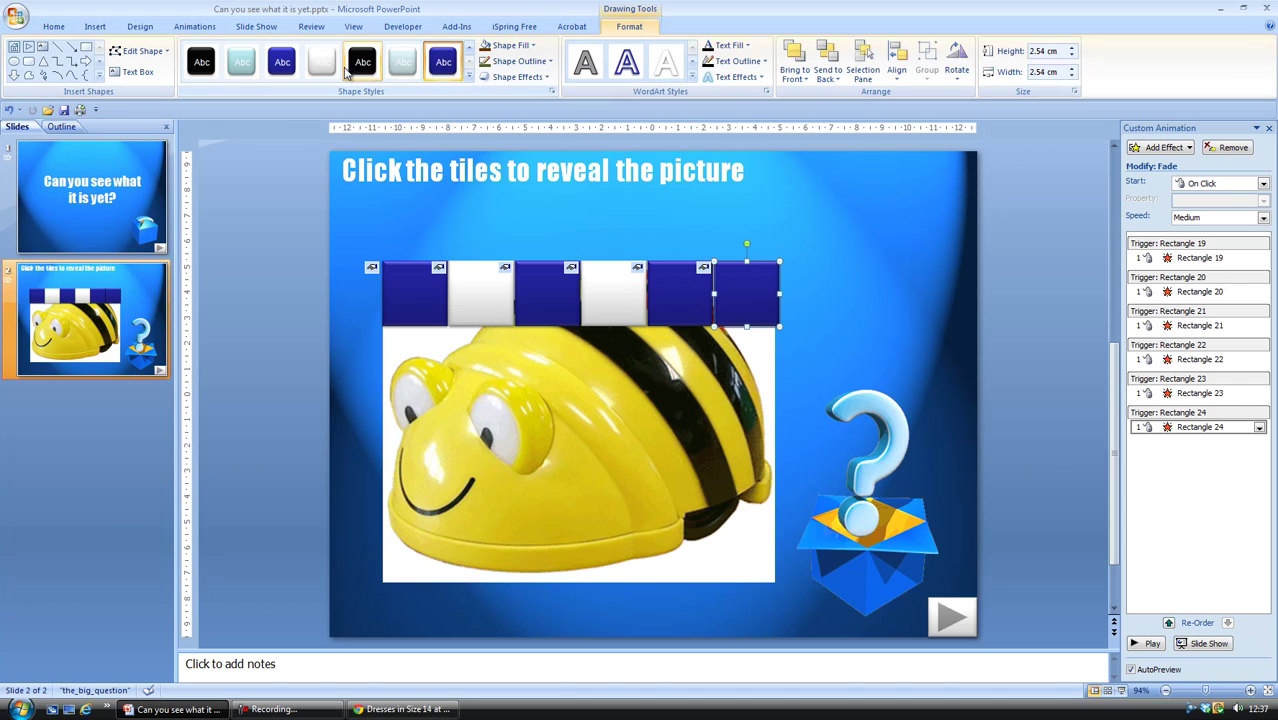
pyautogui.click(322, 62)
pyautogui.click(767, 237)
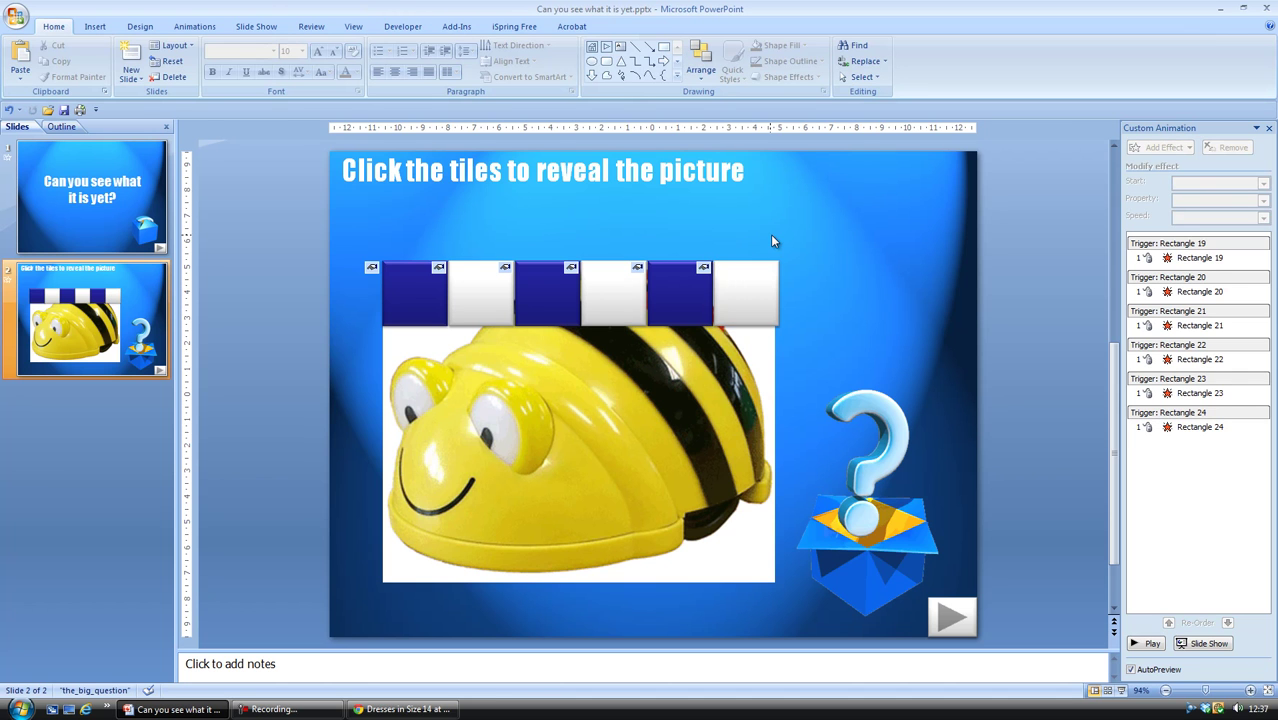
# - Copy all six tiles of the first row together and place the pasted copy directly beneath as the second row
pyautogui.click(437, 305)
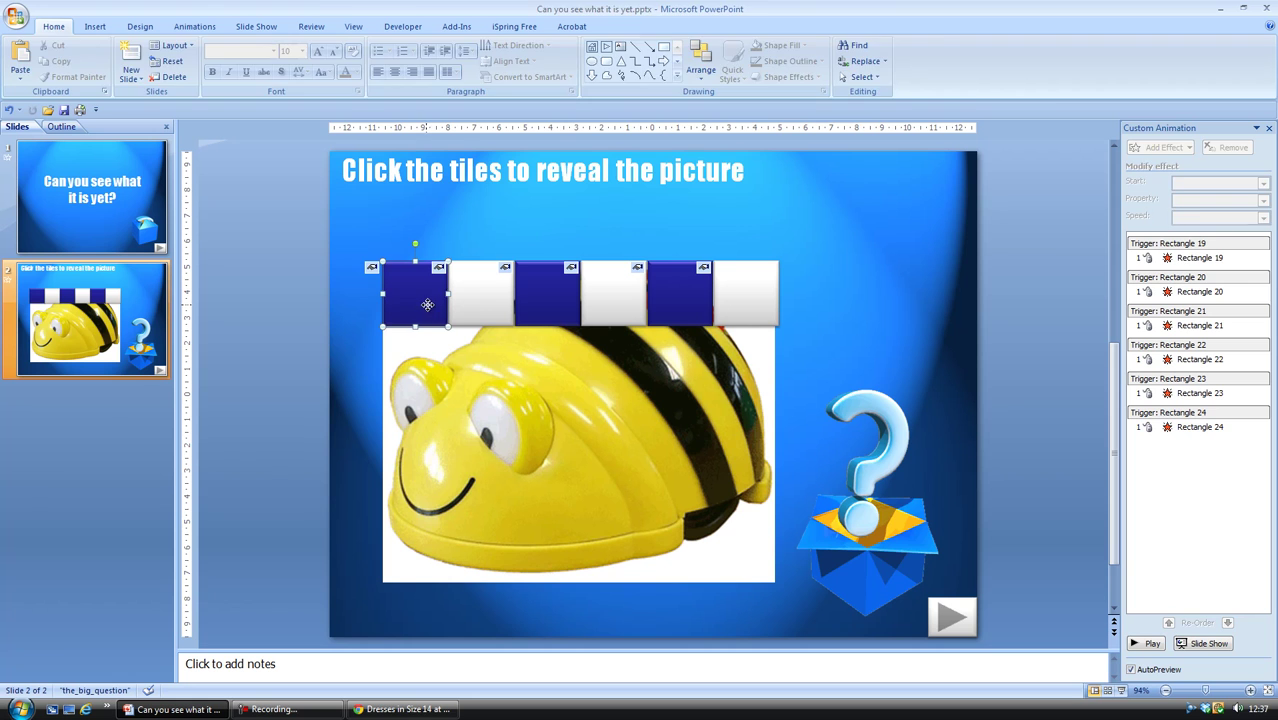
pyautogui.keyDown('shift'); pyautogui.click(471, 306); pyautogui.keyUp('shift')
pyautogui.keyDown('shift'); pyautogui.click(545, 312); pyautogui.keyUp('shift')
pyautogui.keyDown('shift'); pyautogui.click(600, 318); pyautogui.keyUp('shift')
pyautogui.keyDown('shift'); pyautogui.click(665, 318); pyautogui.keyUp('shift')
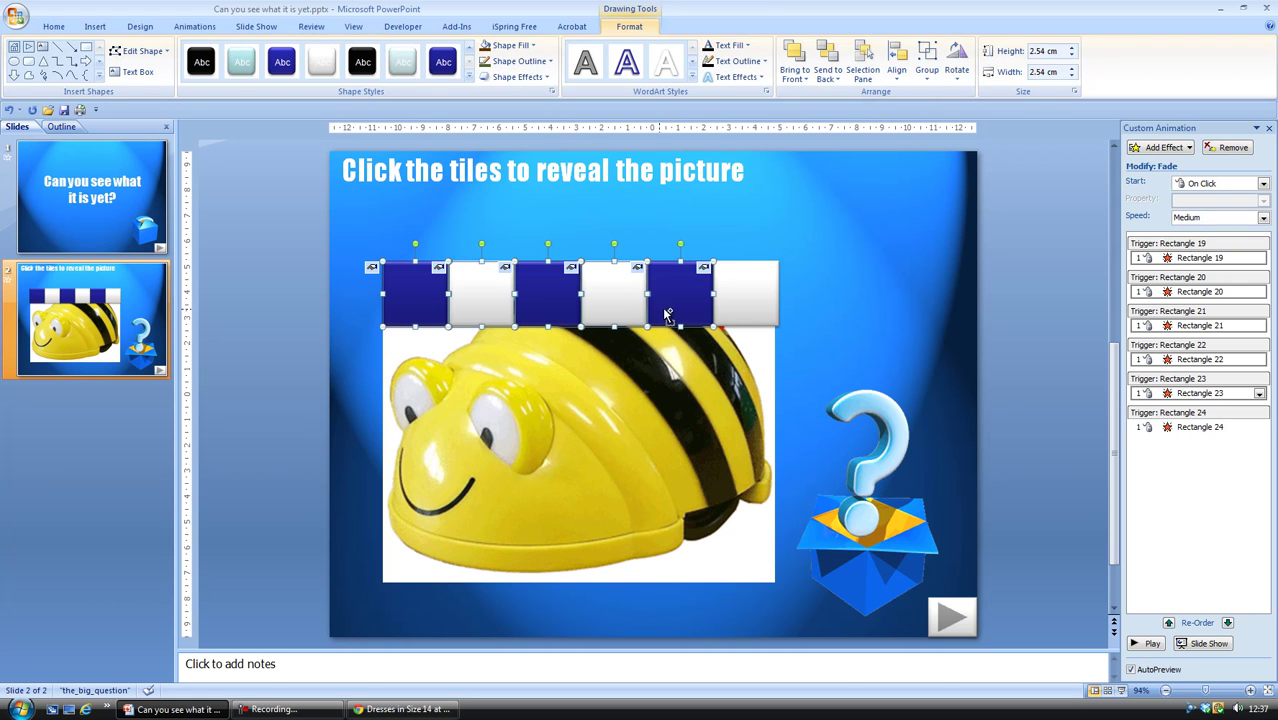
pyautogui.keyDown('shift'); pyautogui.click(735, 315); pyautogui.keyUp('shift')
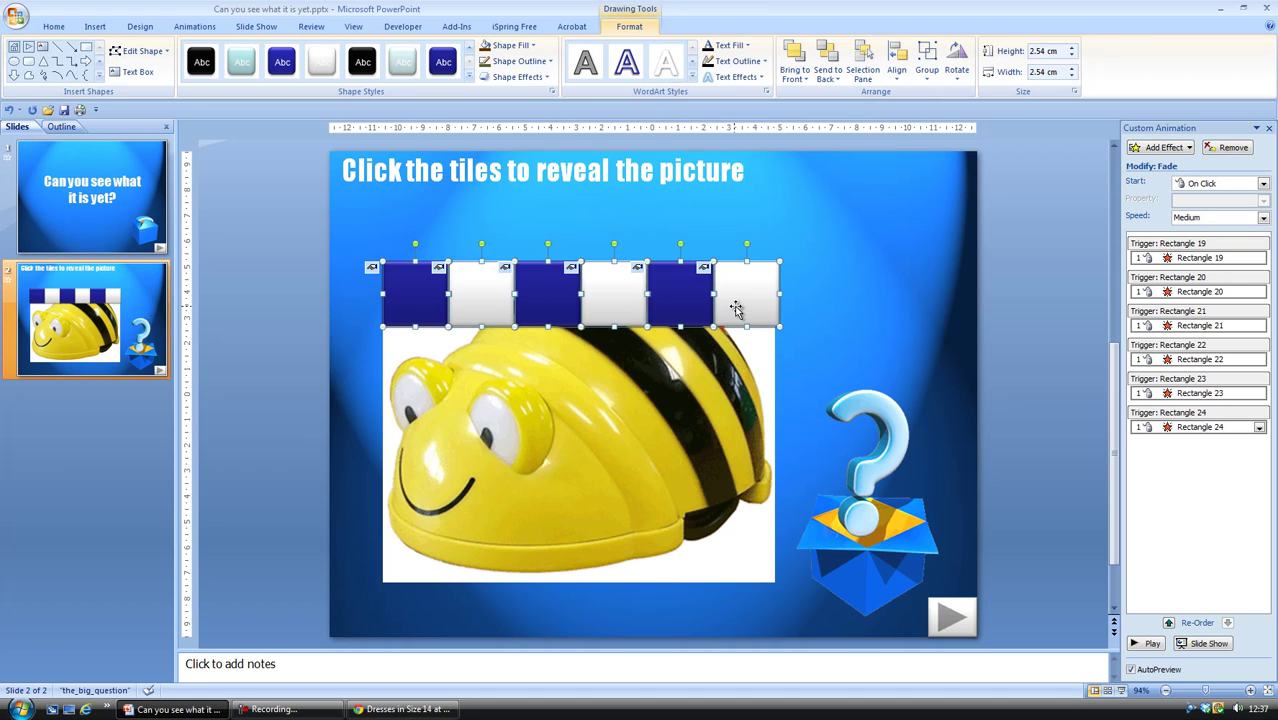
pyautogui.rightClick(737, 308)
pyautogui.rightClick(837, 289)
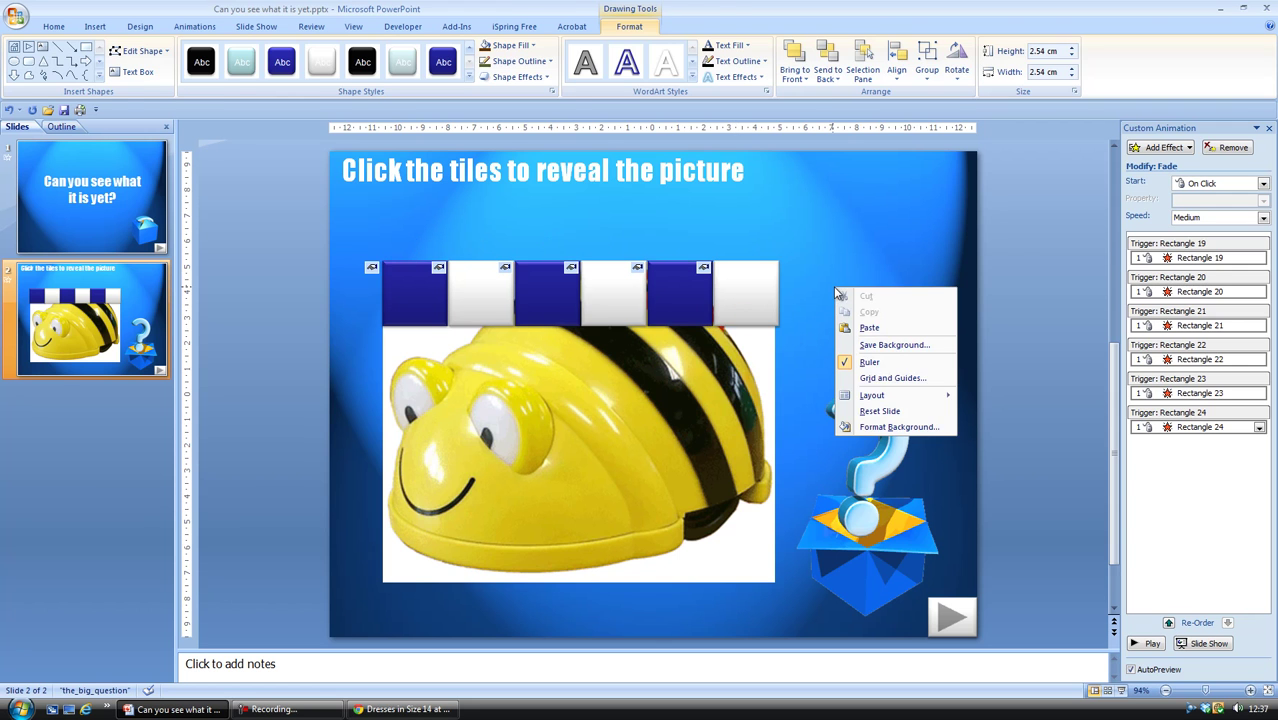
pyautogui.click(869, 327)
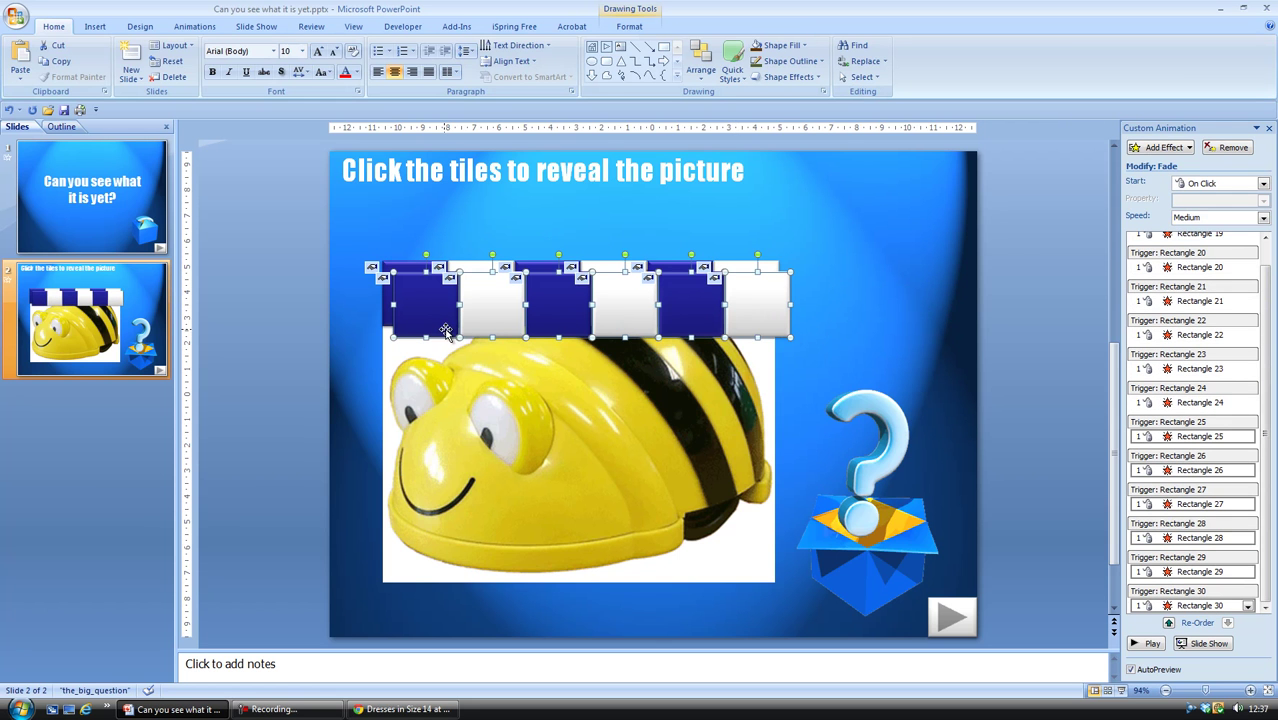
pyautogui.moveTo(434, 385); pyautogui.dragTo(434, 386)
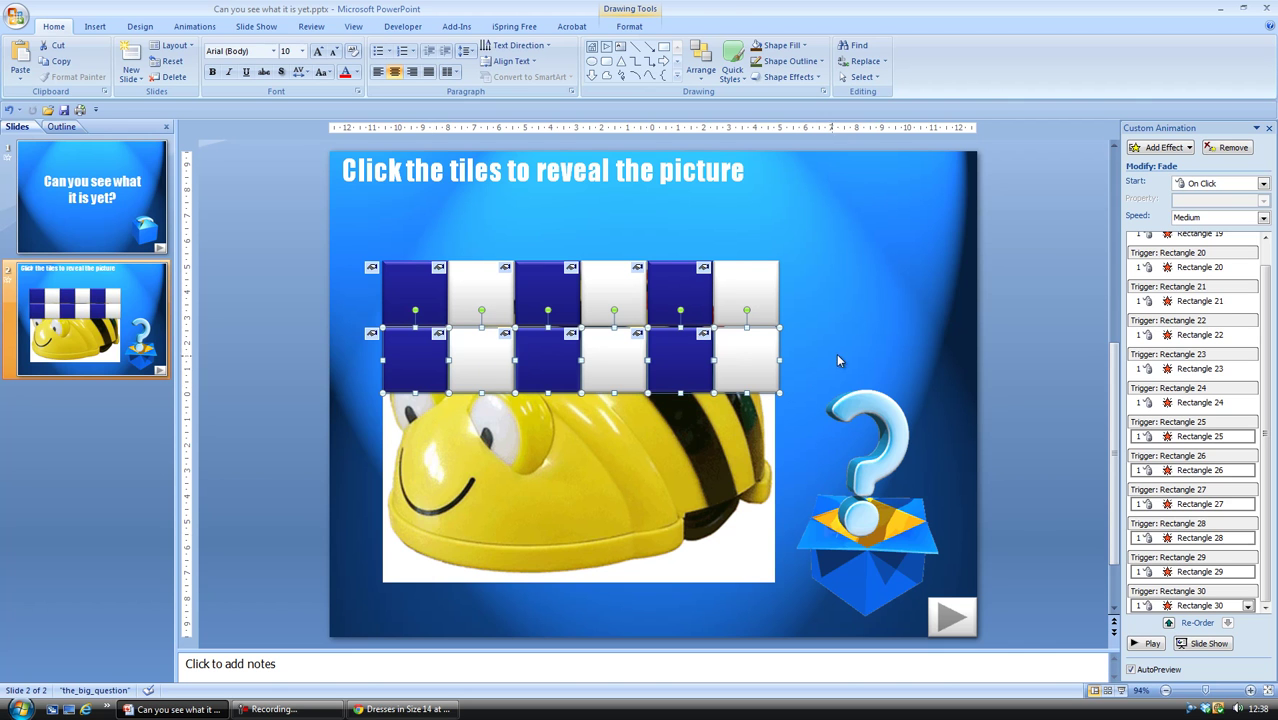
# - Paste the six-tile row three more times and stack the copies as rows three to five, covering the rest of the picture
pyautogui.rightClick(846, 330)
pyautogui.click(878, 366)
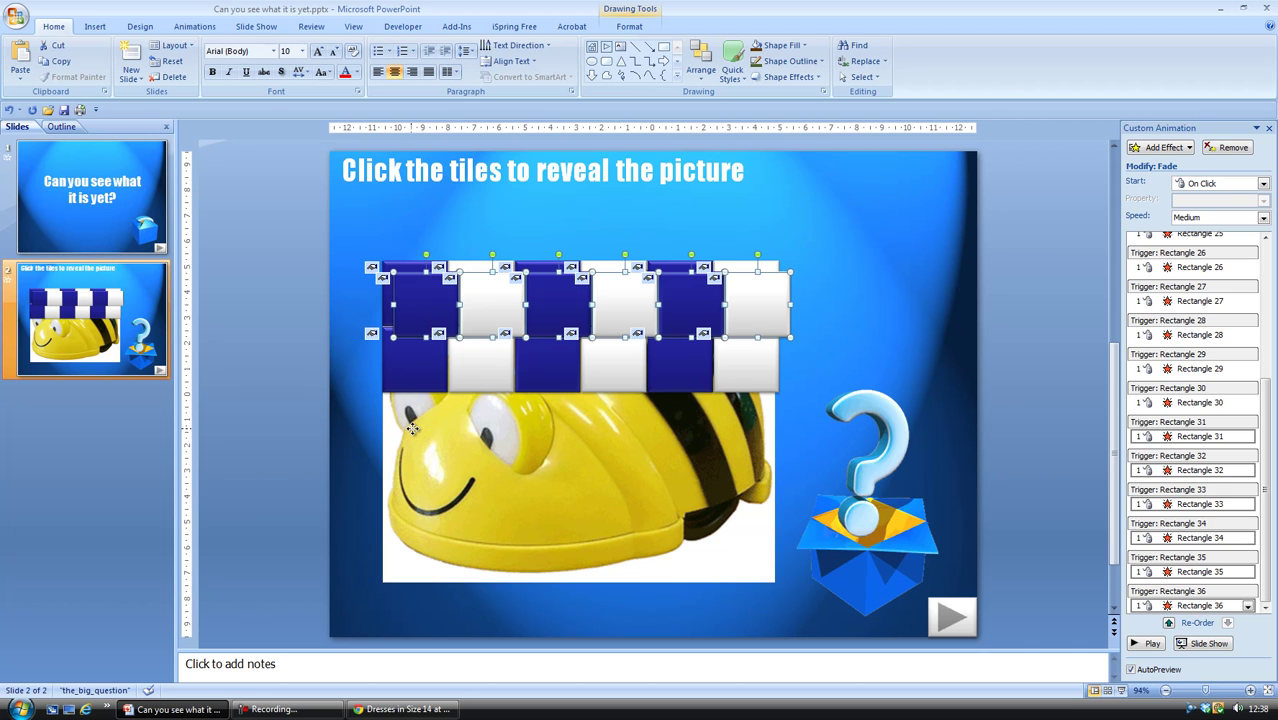
pyautogui.moveTo(409, 441); pyautogui.dragTo(399, 569)
pyautogui.rightClick(826, 320)
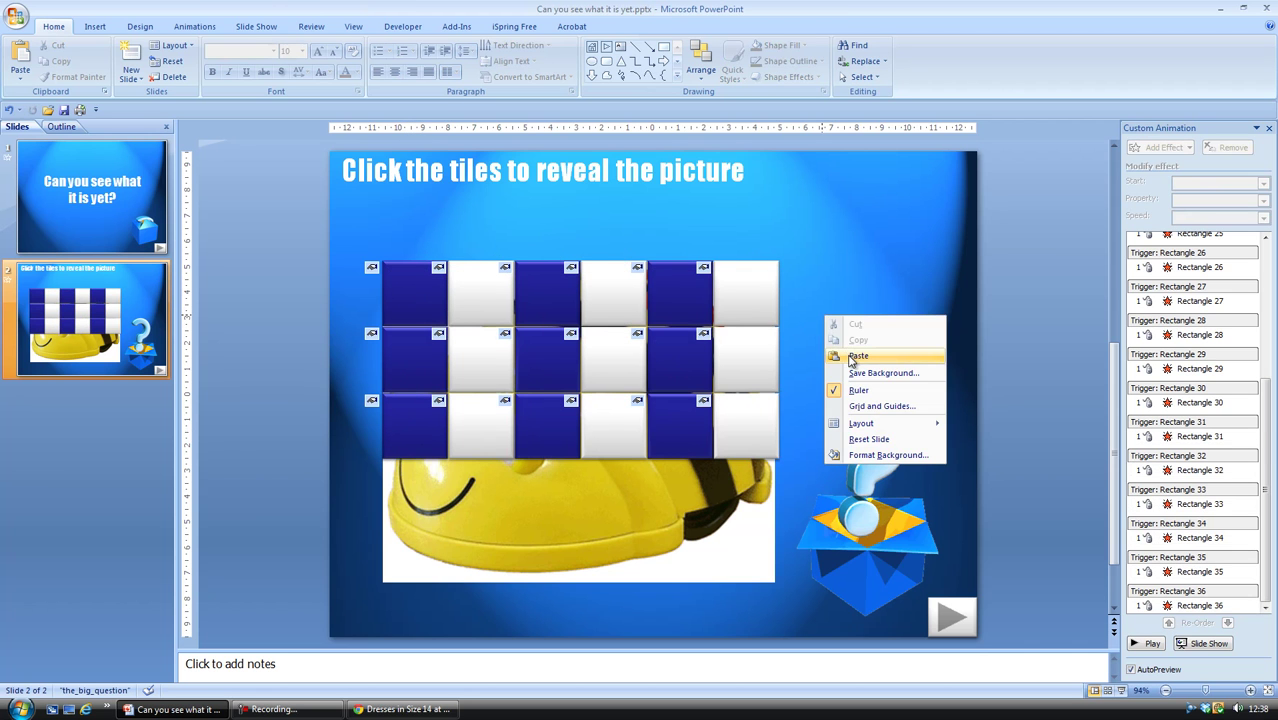
pyautogui.click(852, 356)
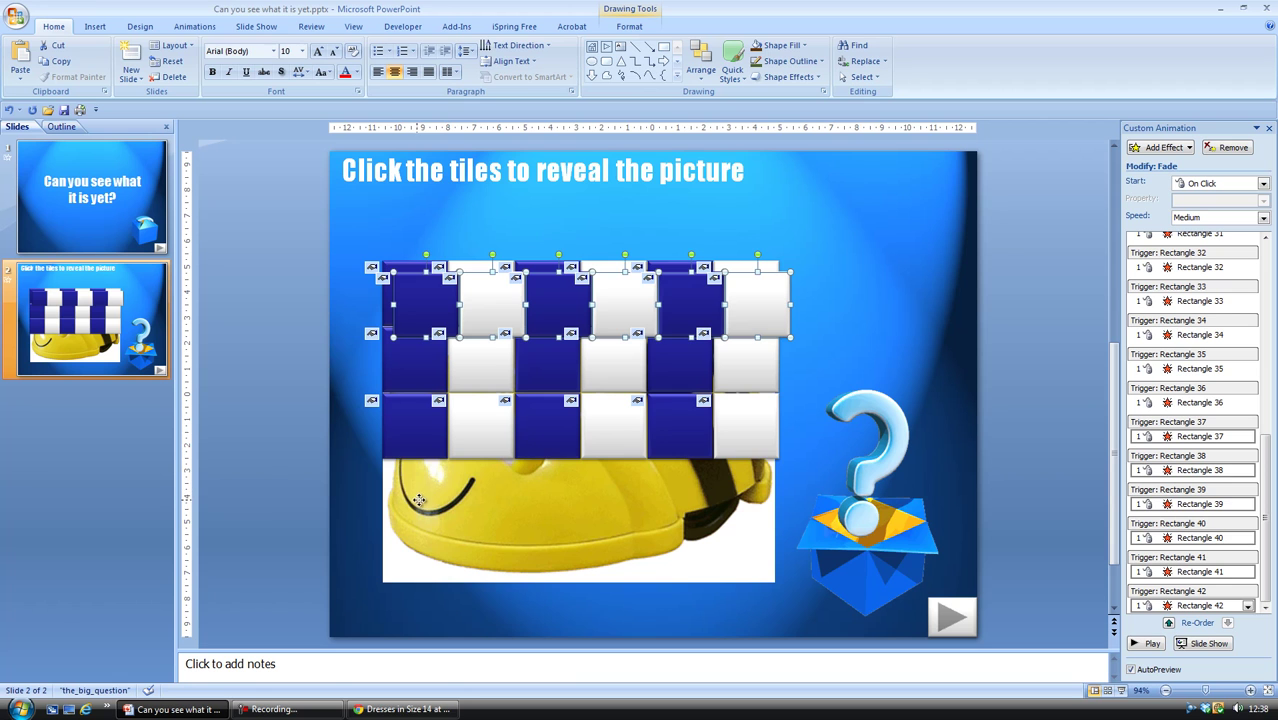
pyautogui.moveTo(423, 500); pyautogui.dragTo(413, 500)
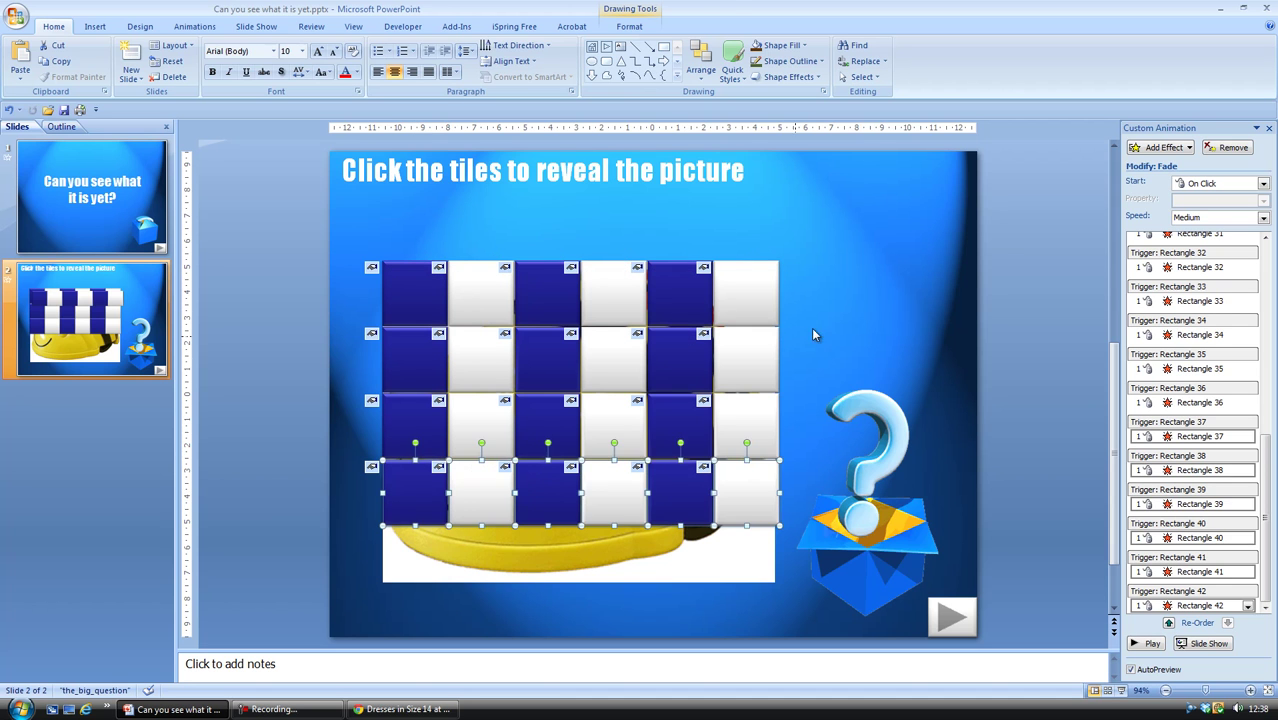
pyautogui.rightClick(874, 300)
pyautogui.click(905, 341)
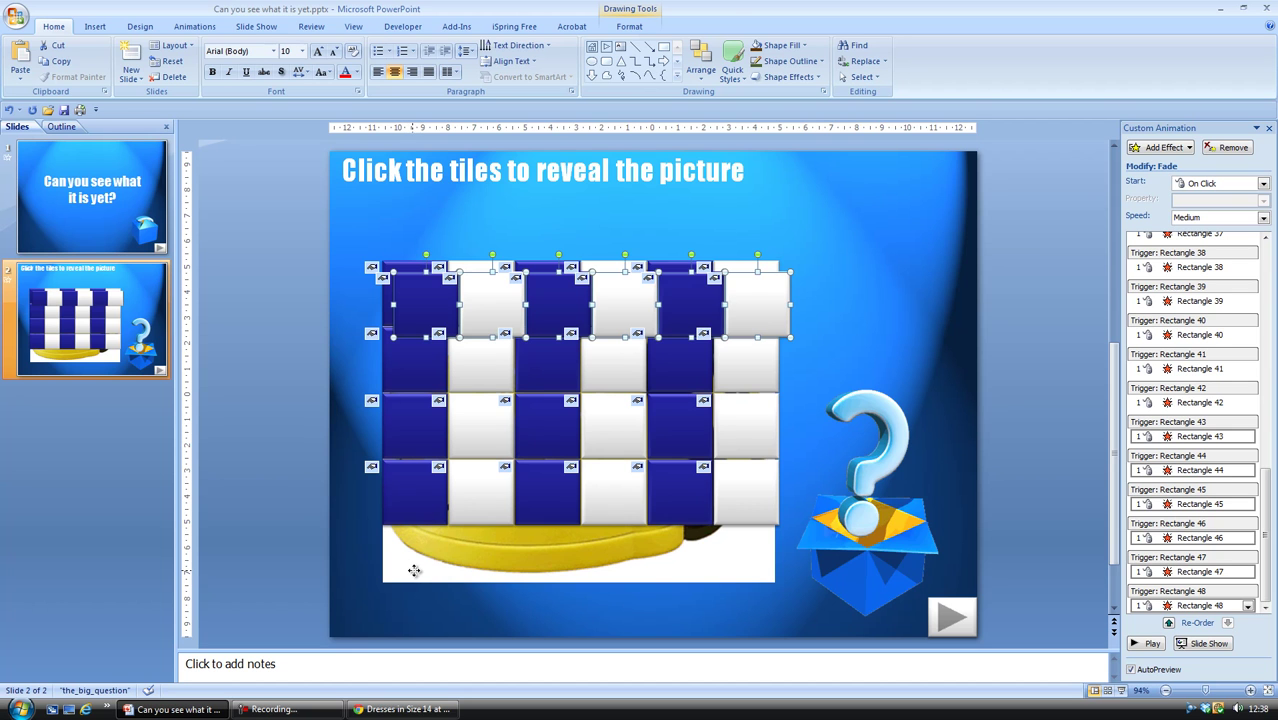
pyautogui.moveTo(413, 567); pyautogui.dragTo(415, 568)
pyautogui.click(865, 357)
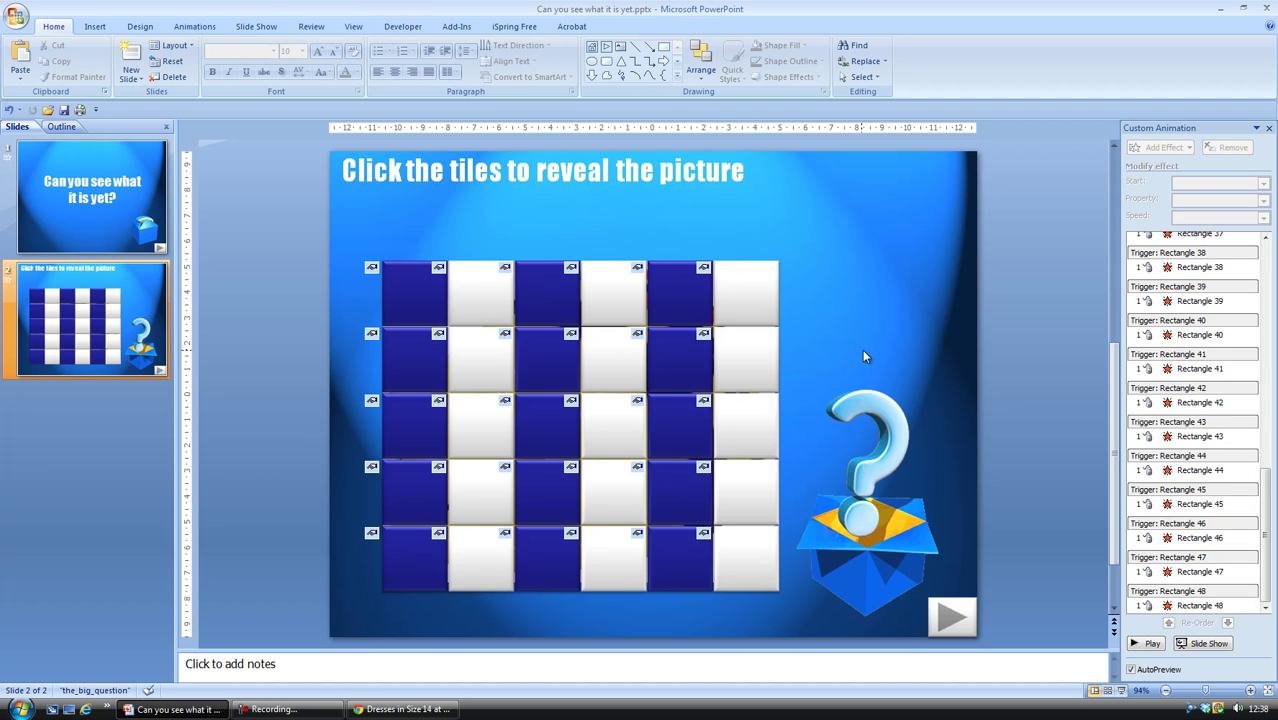
# - Apply the white shape style to the dark blue tiles in the second and fourth rows of the grid
pyautogui.click(428, 356)
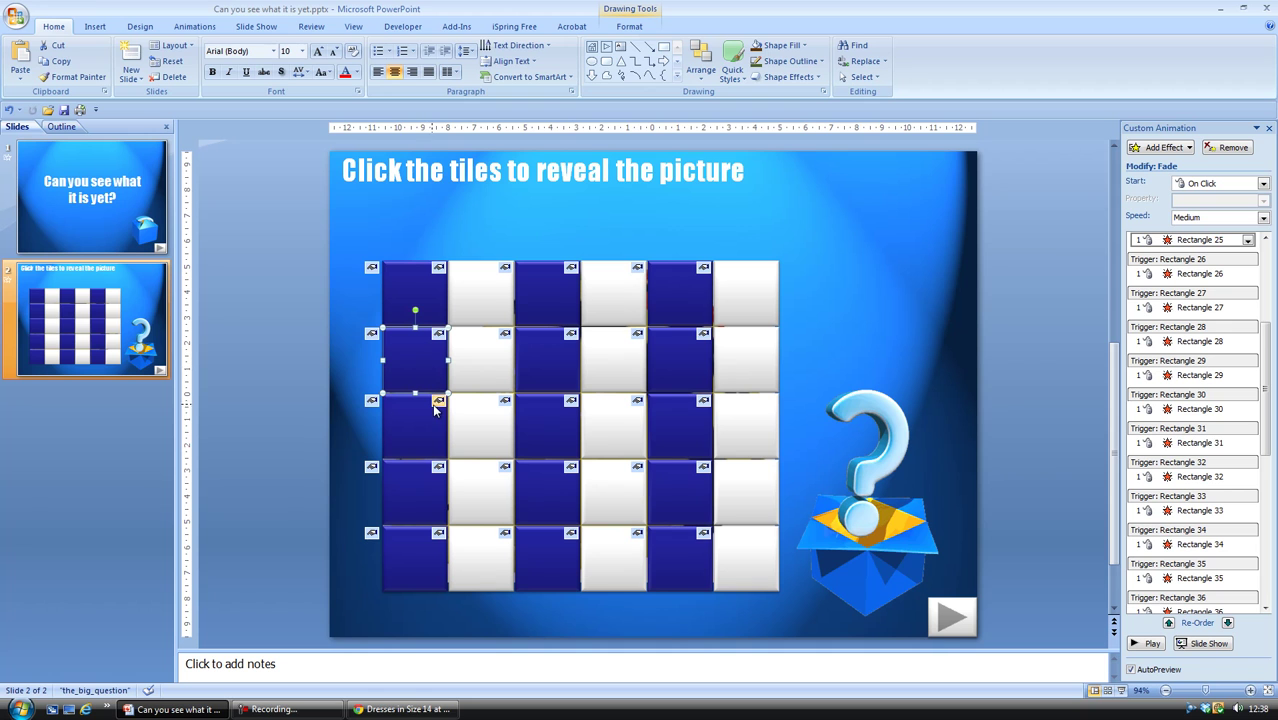
pyautogui.keyDown('shift'); pyautogui.click(437, 500); pyautogui.keyUp('shift')
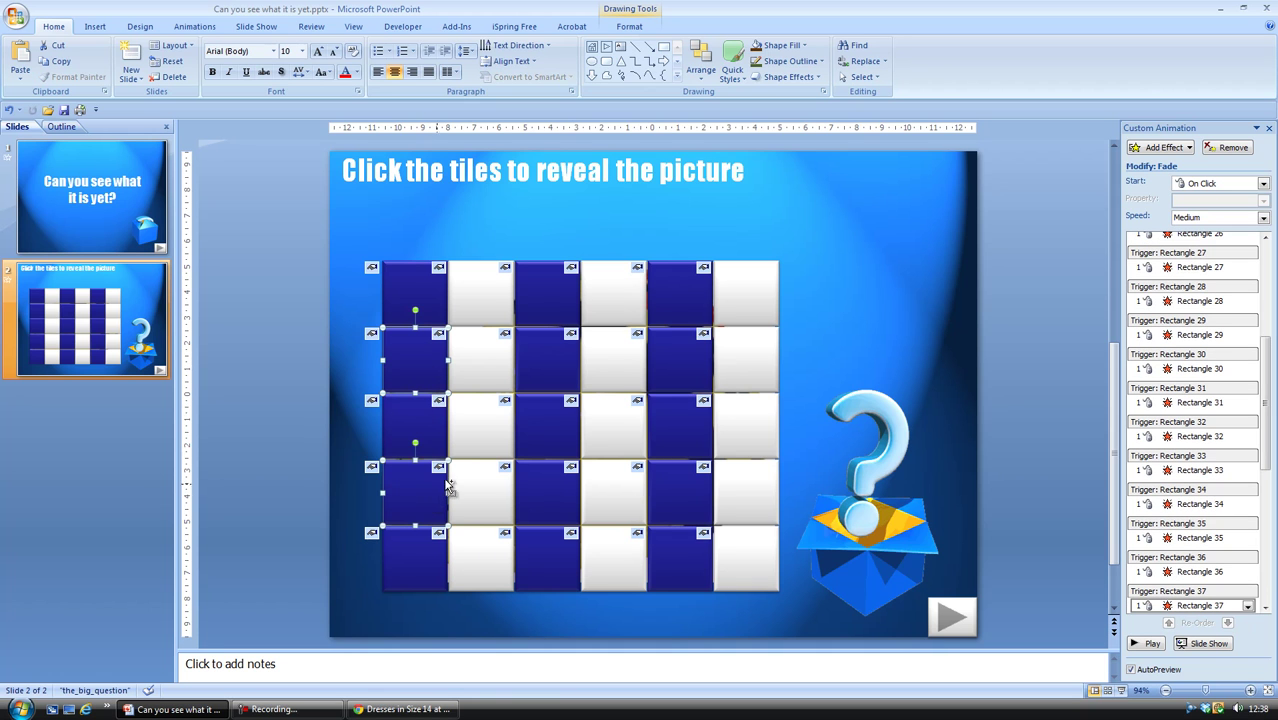
pyautogui.keyDown('shift'); pyautogui.click(566, 382); pyautogui.keyUp('shift')
pyautogui.keyDown('shift'); pyautogui.click(550, 487); pyautogui.keyUp('shift')
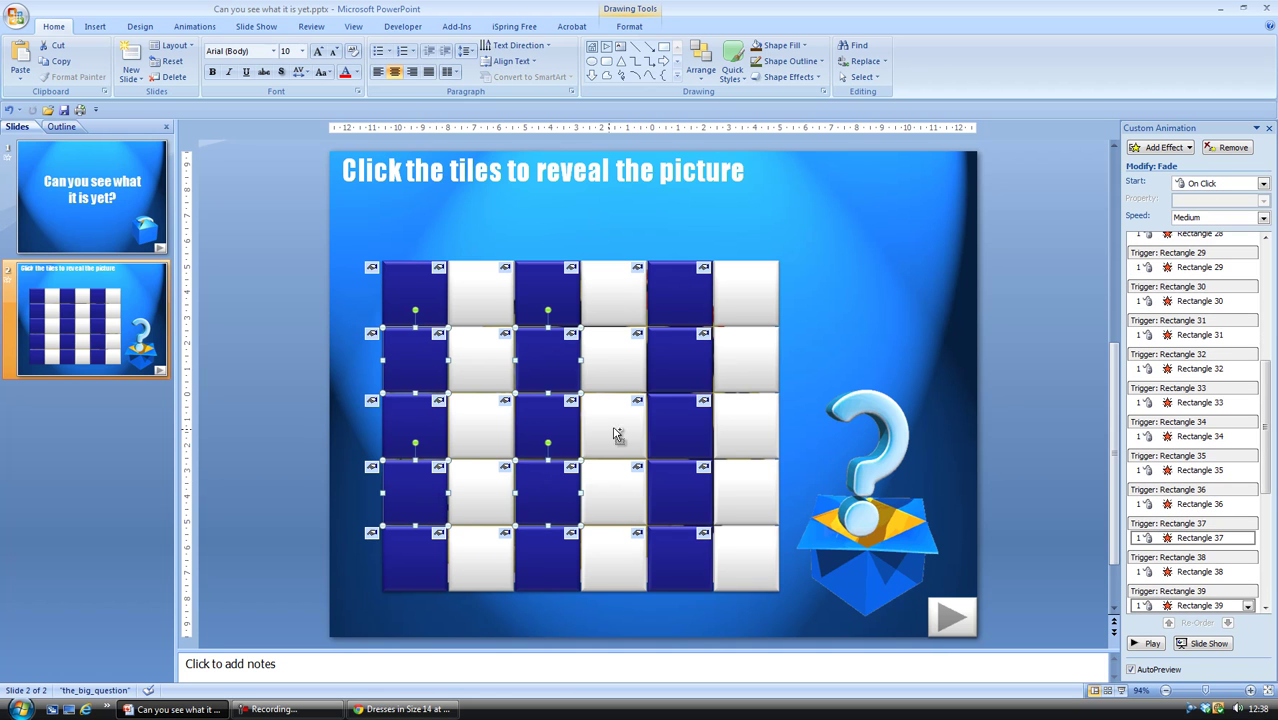
pyautogui.keyDown('shift'); pyautogui.click(672, 364); pyautogui.keyUp('shift')
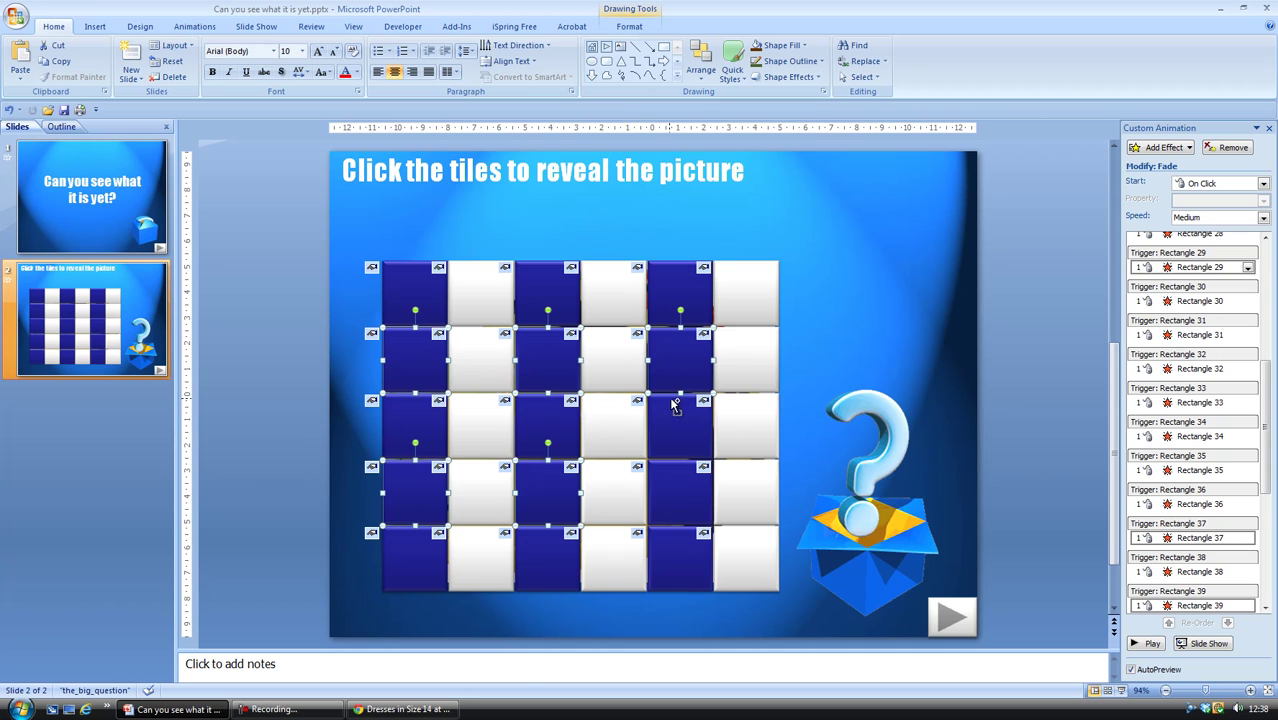
pyautogui.keyDown('shift'); pyautogui.click(680, 488); pyautogui.keyUp('shift')
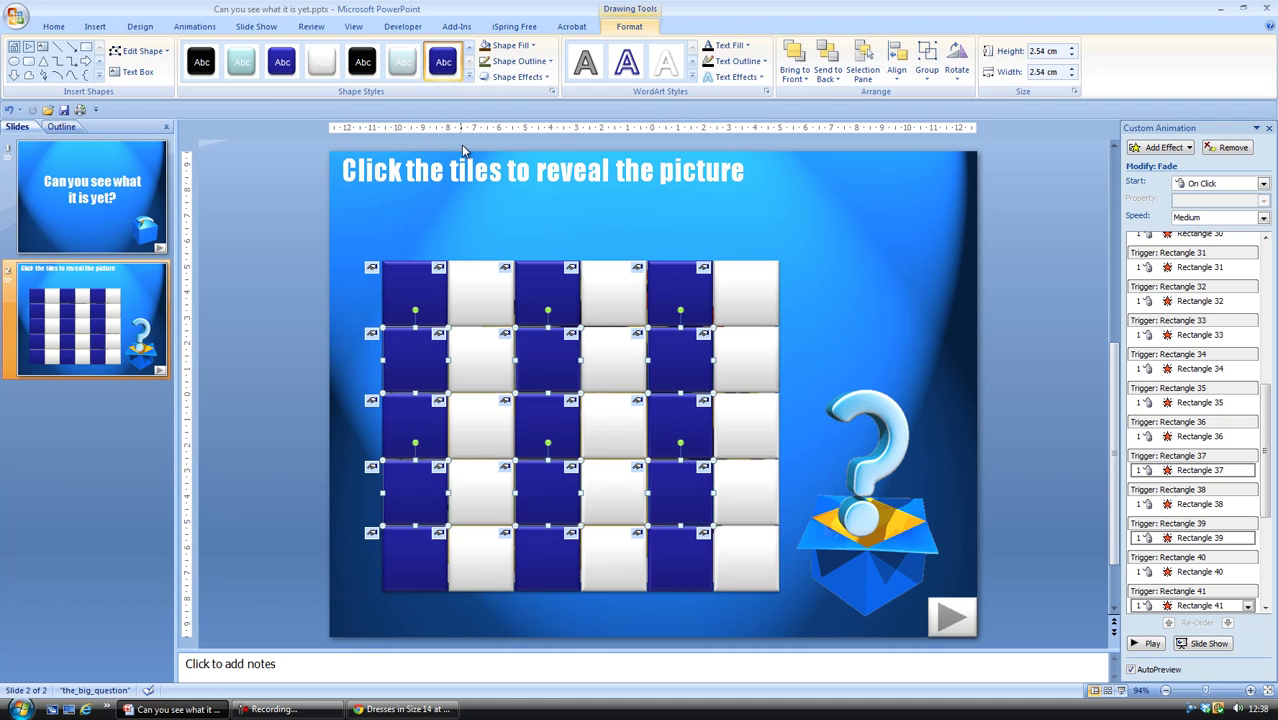
pyautogui.click(322, 62)
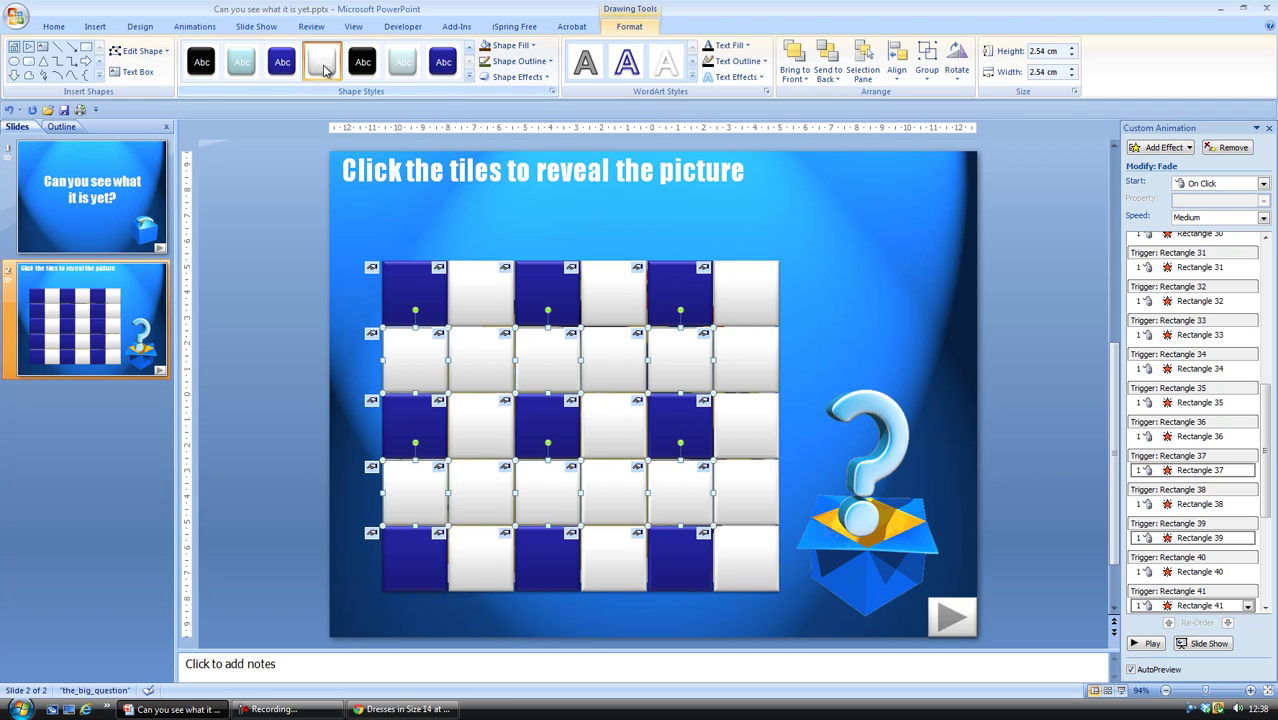
pyautogui.click(494, 209)
# - Apply the dark blue shape style to the second, fourth and sixth tiles of rows two and four
pyautogui.click(493, 370)
pyautogui.keyDown('shift'); pyautogui.click(491, 478); pyautogui.keyUp('shift')
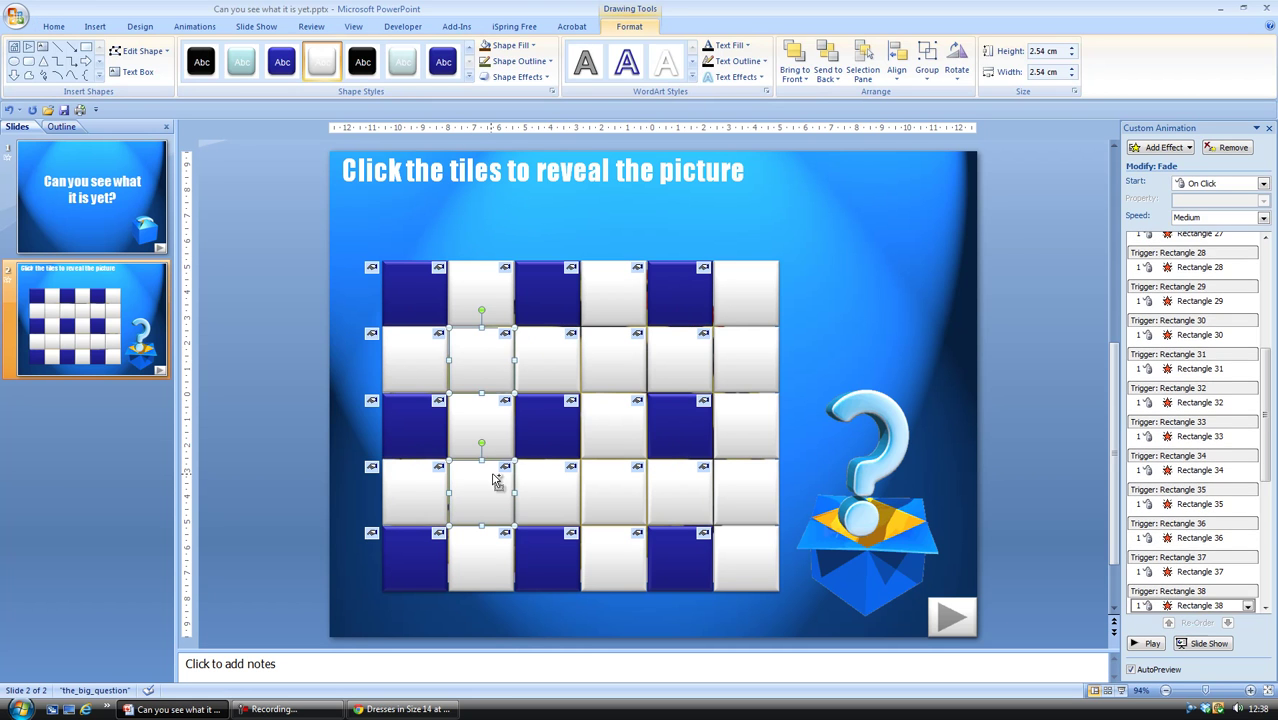
pyautogui.keyDown('shift'); pyautogui.click(604, 494); pyautogui.keyUp('shift')
pyautogui.keyDown('shift'); pyautogui.click(632, 372); pyautogui.keyUp('shift')
pyautogui.keyDown('shift'); pyautogui.click(745, 363); pyautogui.keyUp('shift')
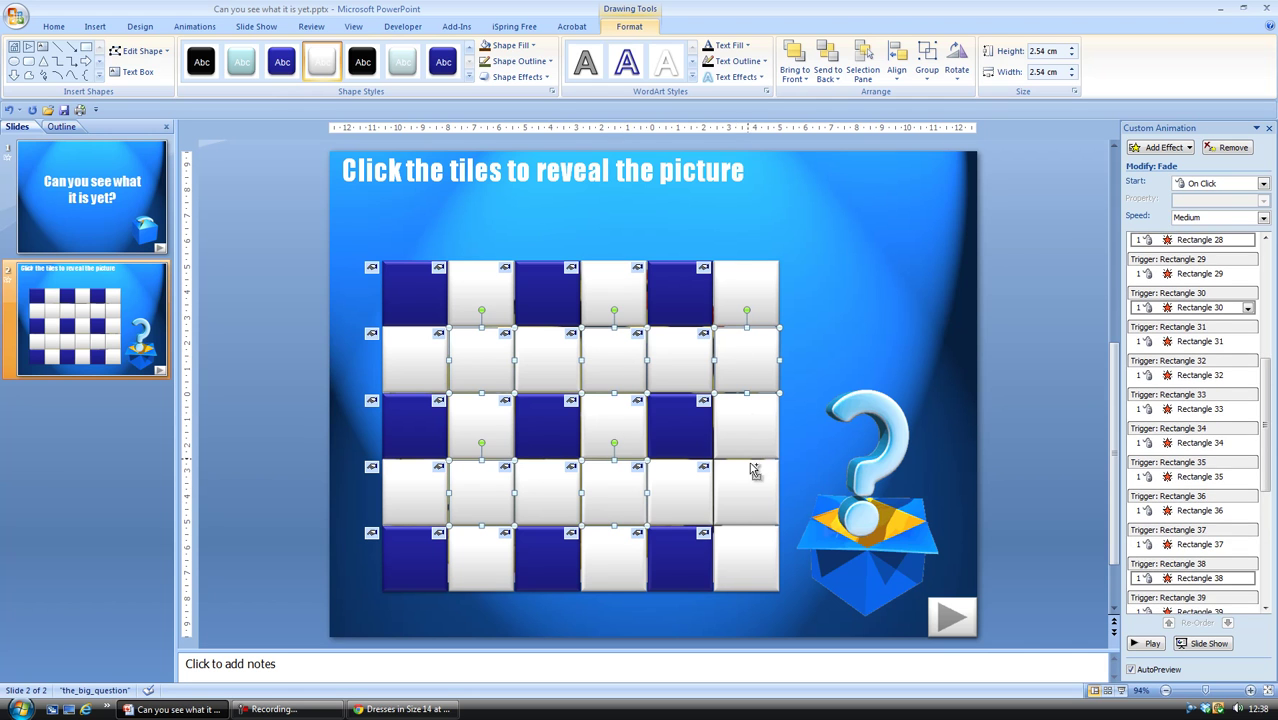
pyautogui.keyDown('shift'); pyautogui.click(757, 483); pyautogui.keyUp('shift')
pyautogui.click(443, 62)
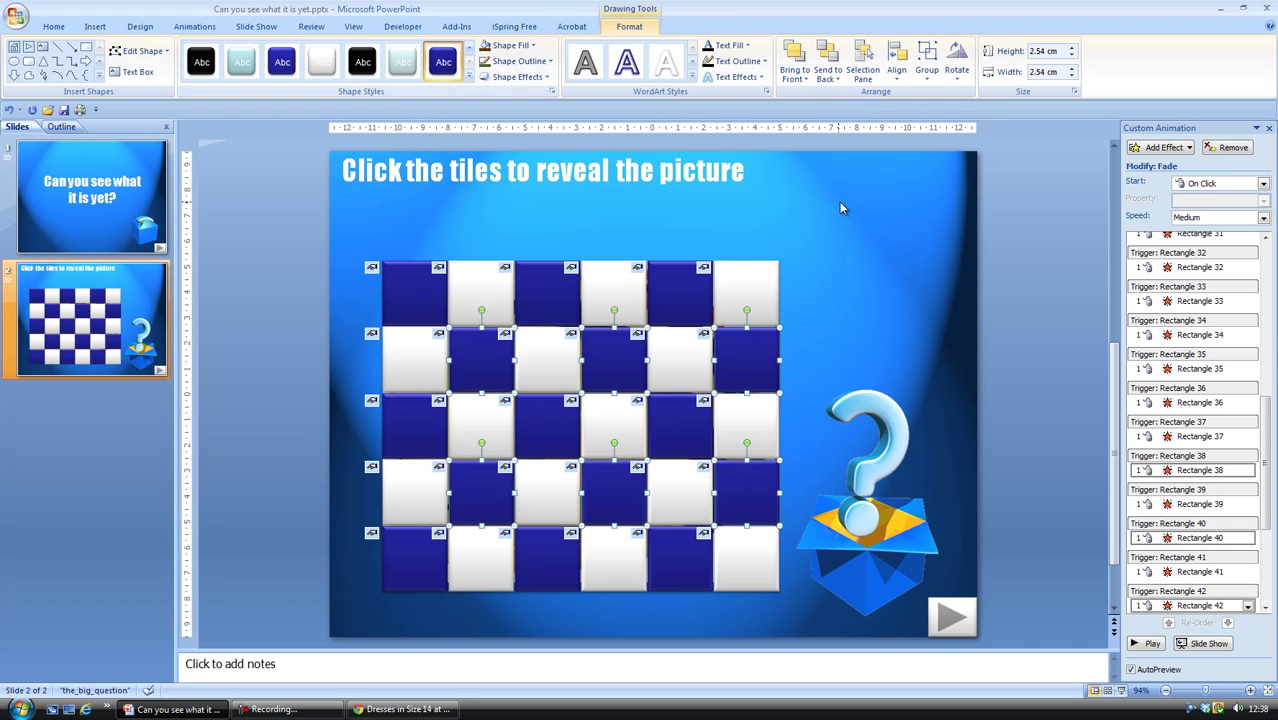
pyautogui.click(840, 208)
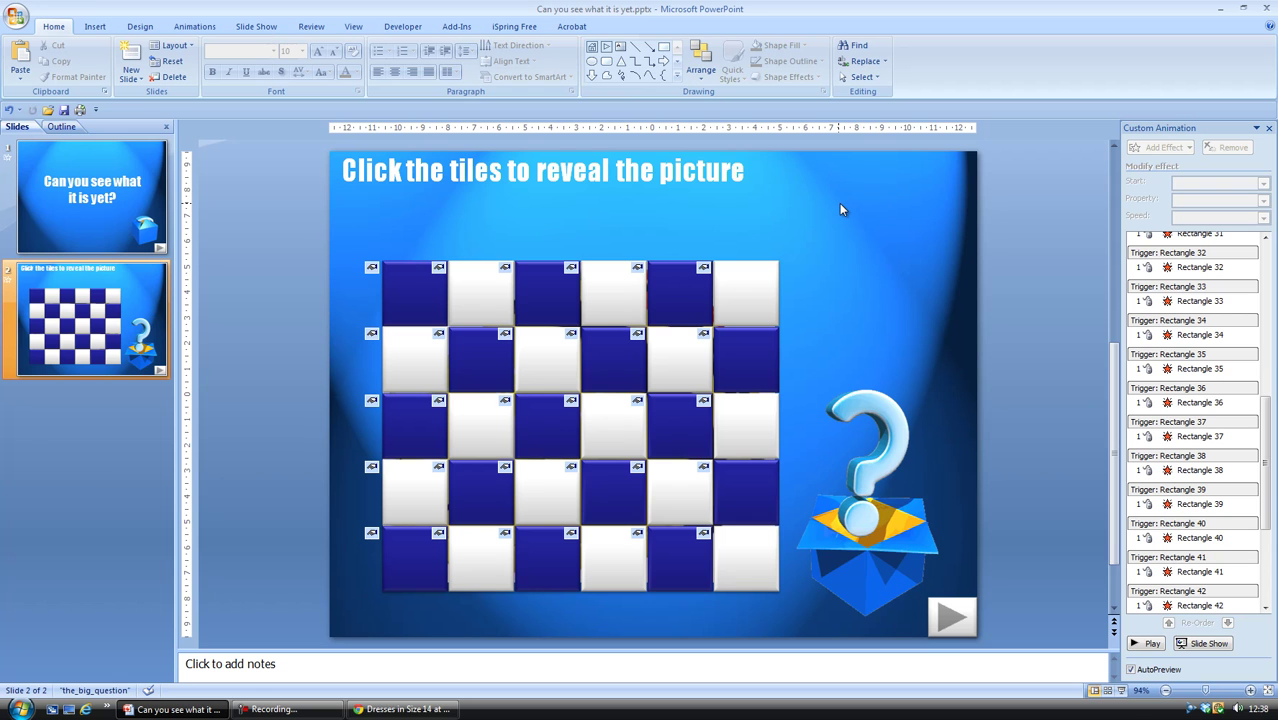
# - Run the slide show from the tile slide, test the fading on four different tiles, and end the show
pyautogui.click(1122, 691)
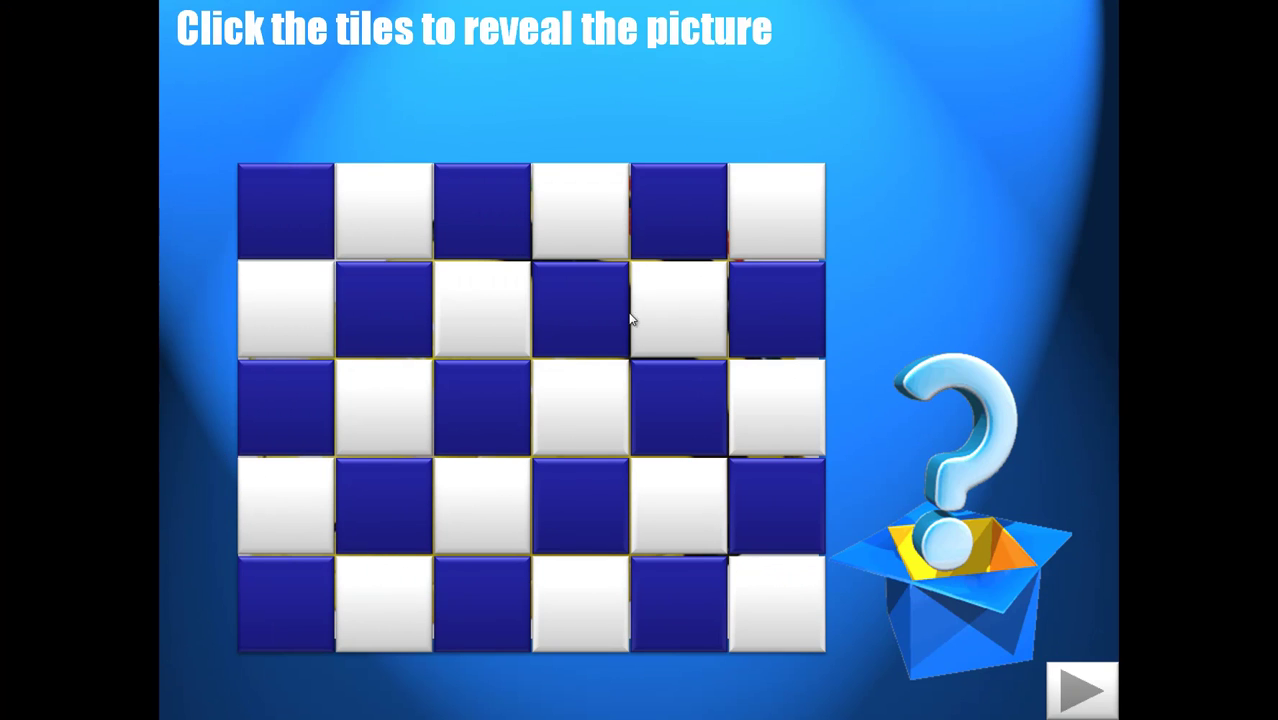
pyautogui.click(280, 220)
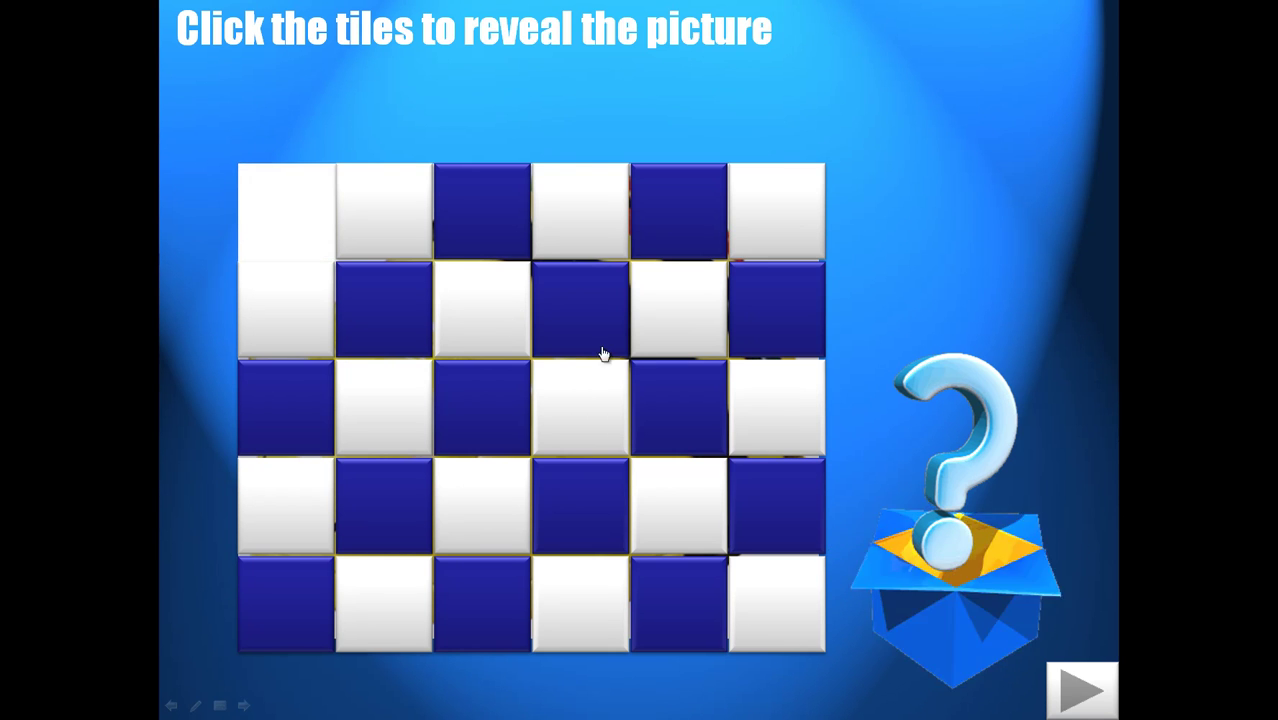
pyautogui.click(674, 411)
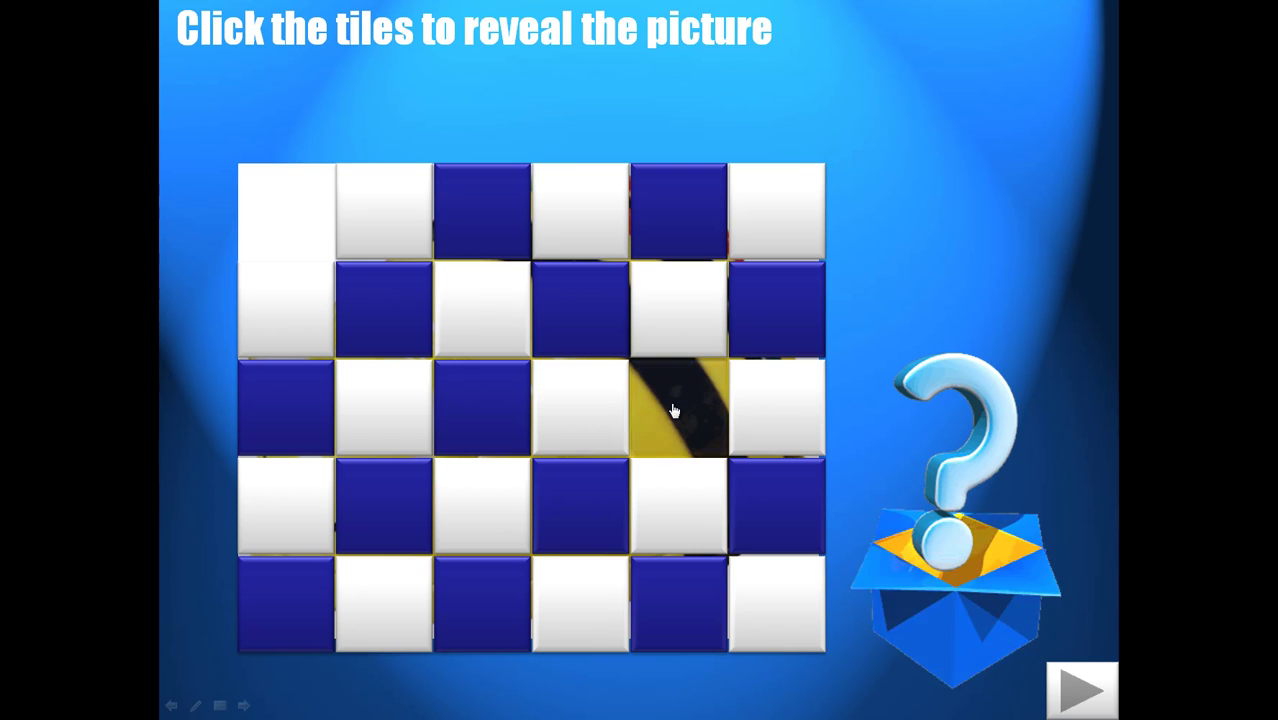
pyautogui.click(478, 332)
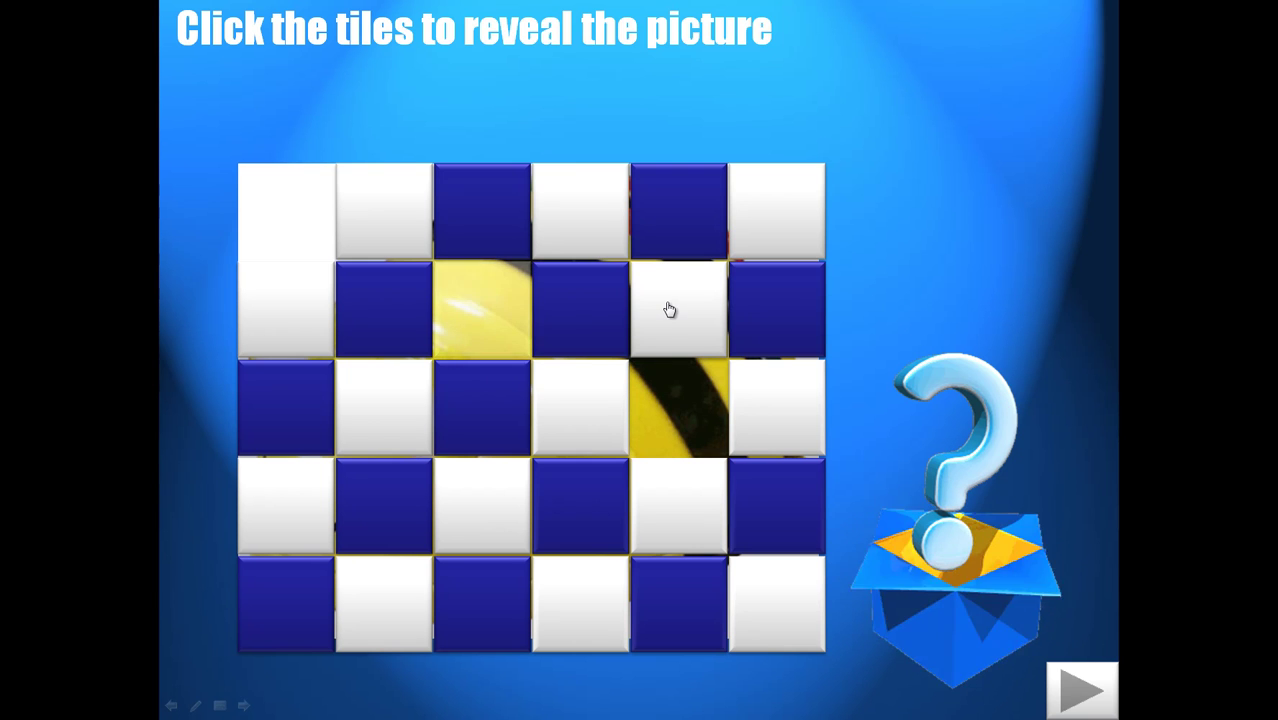
pyautogui.click(459, 620)
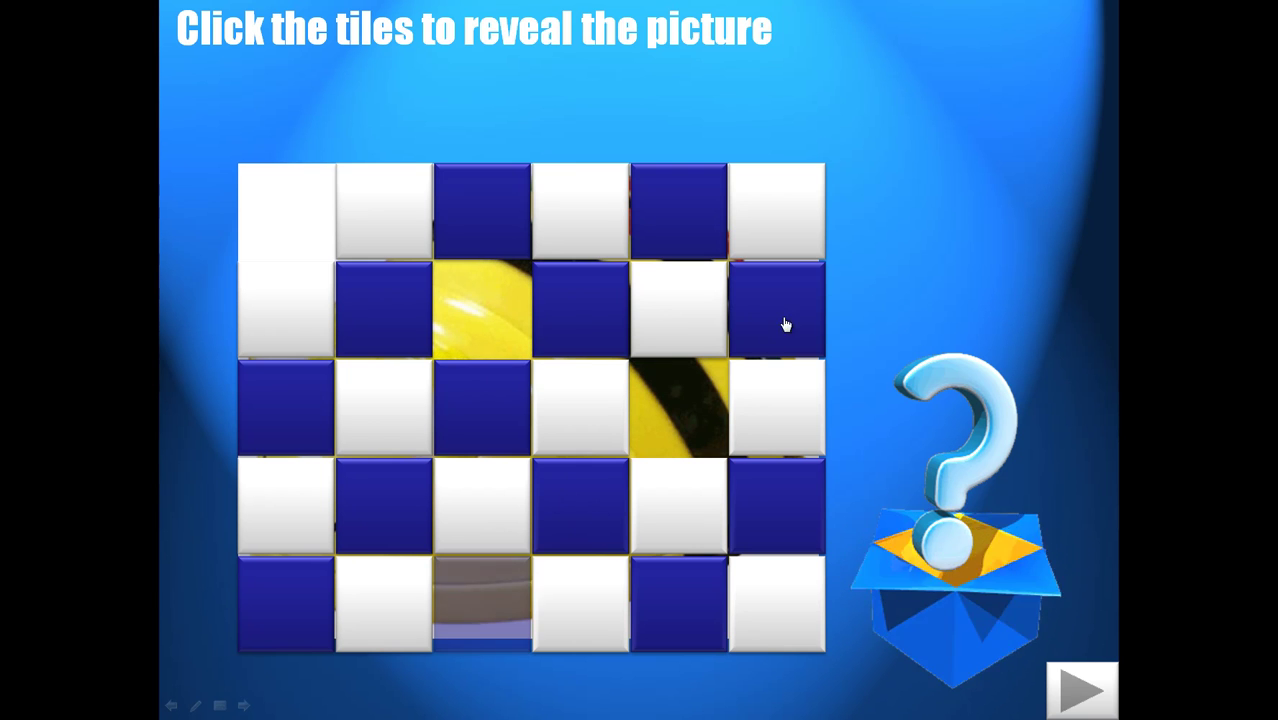
pyautogui.rightClick(855, 276)
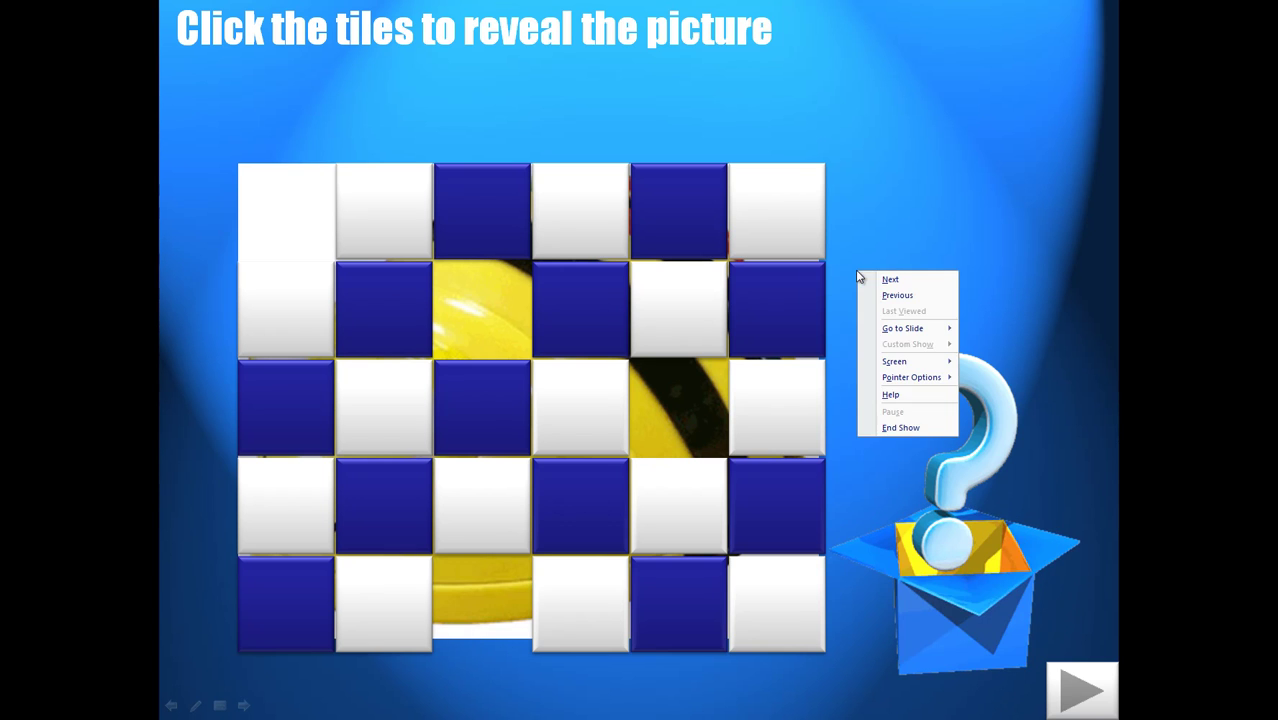
pyautogui.click(886, 424)
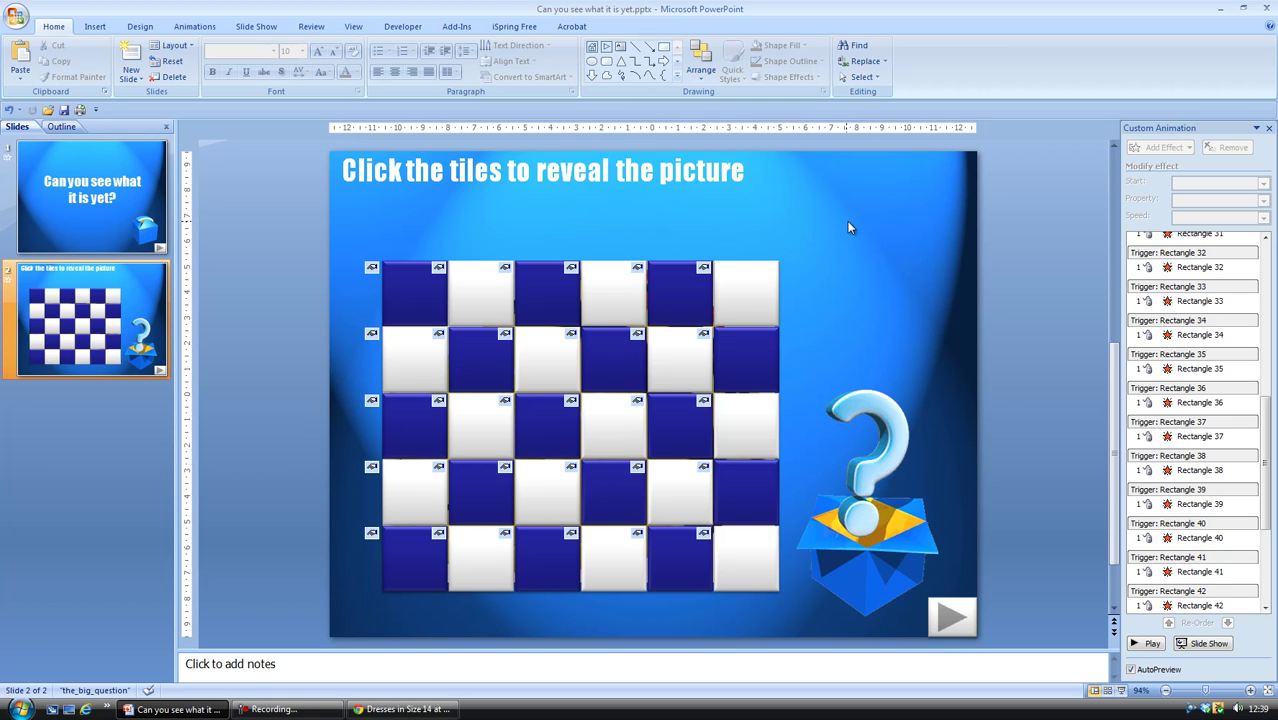
# - Duplicate the finished tile slide as slide 3
pyautogui.click(110, 272)
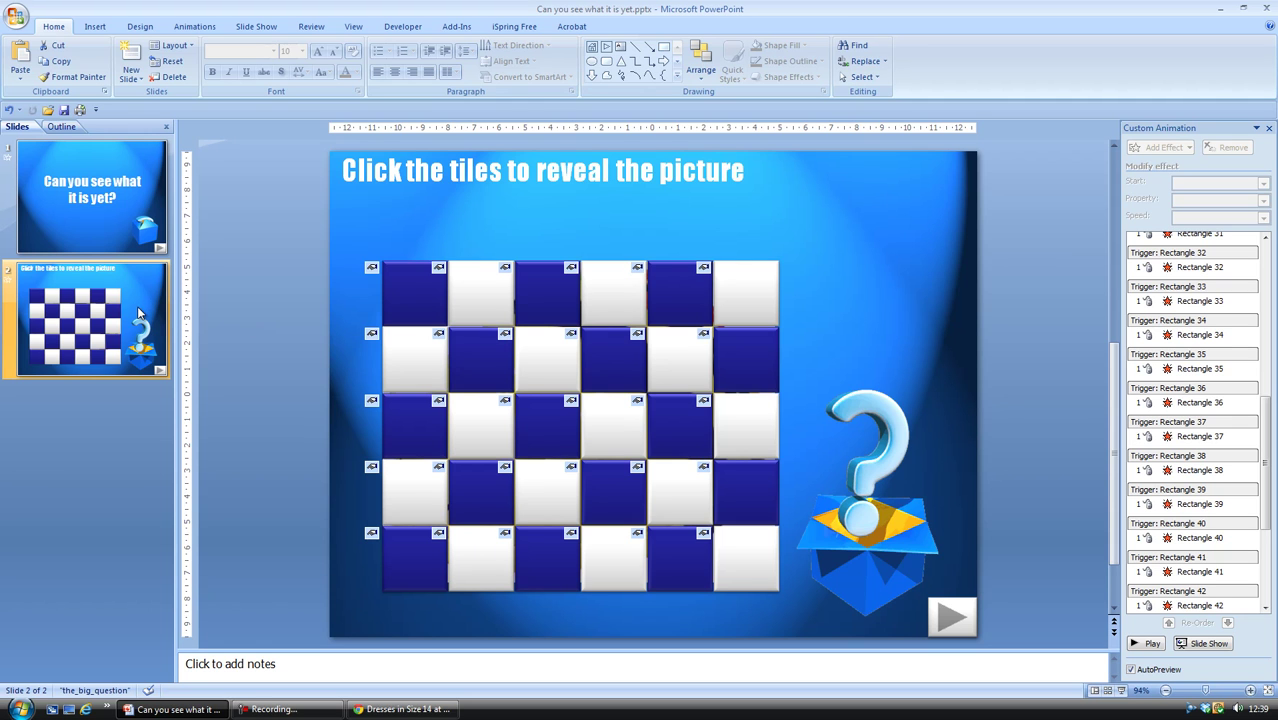
pyautogui.hotkey('ctrl', 'd')
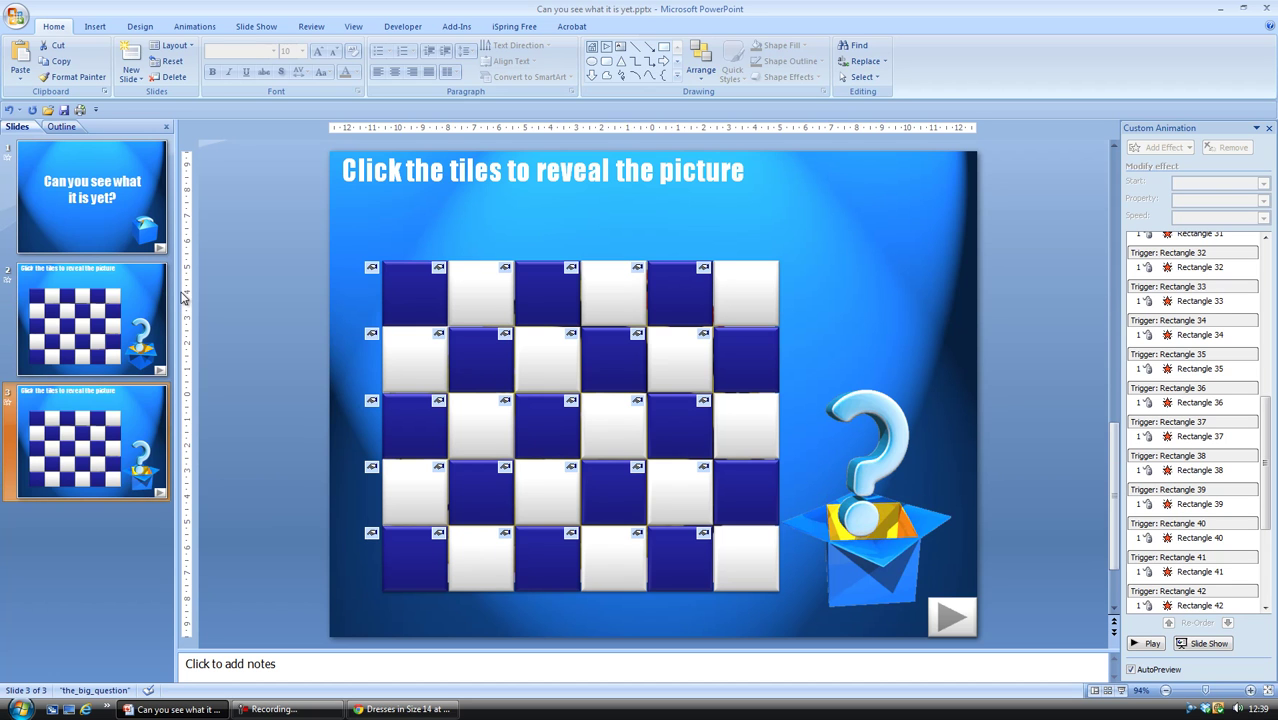
# - Select every tile in all five rows of the duplicated slide and send them together behind the bee picture
pyautogui.click(420, 308)
pyautogui.keyDown('shift'); pyautogui.click(495, 310); pyautogui.keyUp('shift')
pyautogui.keyDown('shift'); pyautogui.click(550, 313); pyautogui.keyUp('shift')
pyautogui.keyDown('shift'); pyautogui.click(620, 315); pyautogui.keyUp('shift')
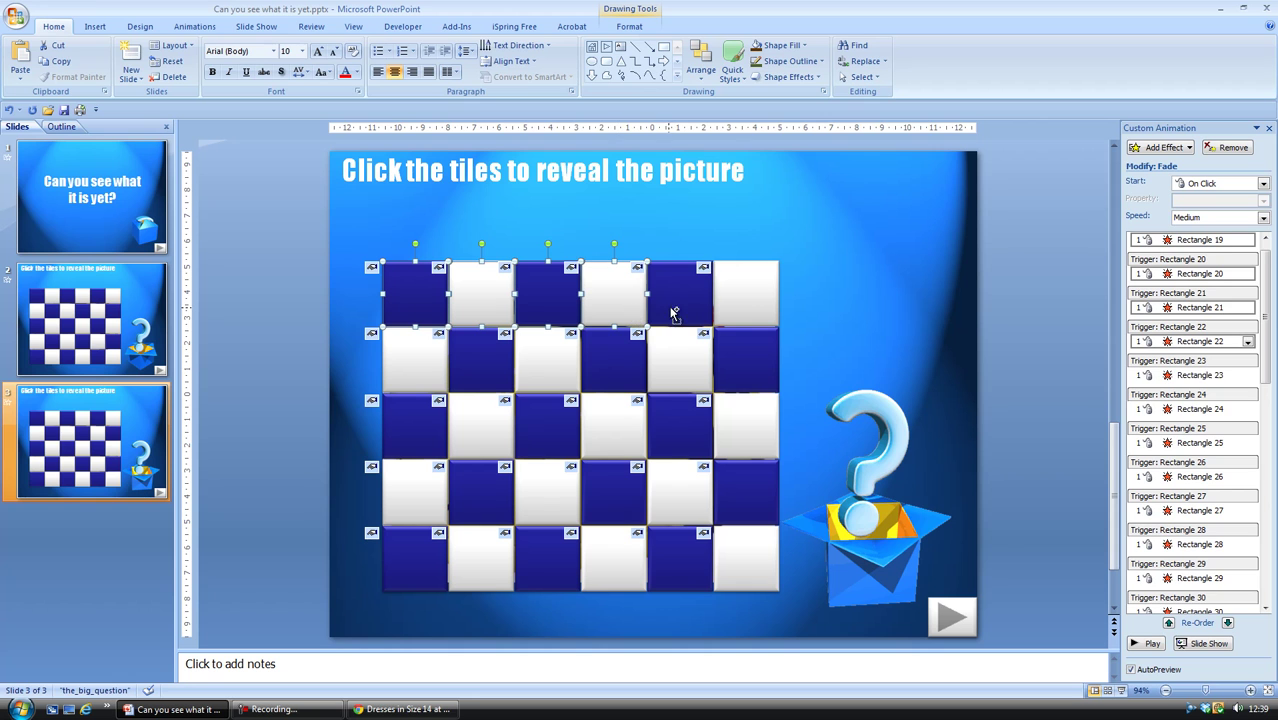
pyautogui.keyDown('shift'); pyautogui.click(675, 315); pyautogui.keyUp('shift')
pyautogui.keyDown('shift'); pyautogui.click(745, 310); pyautogui.keyUp('shift')
pyautogui.keyDown('shift'); pyautogui.click(731, 367); pyautogui.keyUp('shift')
pyautogui.keyDown('shift'); pyautogui.click(690, 370); pyautogui.keyUp('shift')
pyautogui.keyDown('shift'); pyautogui.click(614, 365); pyautogui.keyUp('shift')
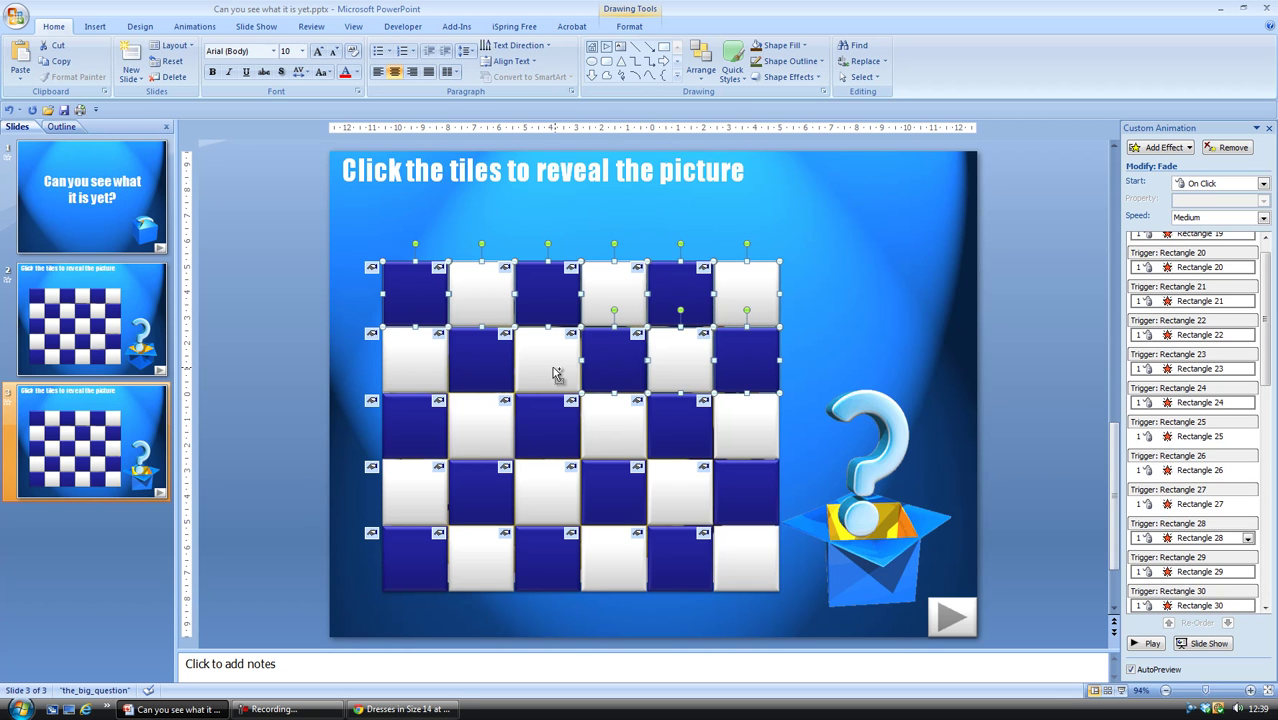
pyautogui.keyDown('shift'); pyautogui.click(550, 370); pyautogui.keyUp('shift')
pyautogui.keyDown('shift'); pyautogui.click(480, 372); pyautogui.keyUp('shift')
pyautogui.keyDown('shift'); pyautogui.click(430, 372); pyautogui.keyUp('shift')
pyautogui.keyDown('shift'); pyautogui.click(430, 421); pyautogui.keyUp('shift')
pyautogui.keyDown('shift'); pyautogui.click(488, 439); pyautogui.keyUp('shift')
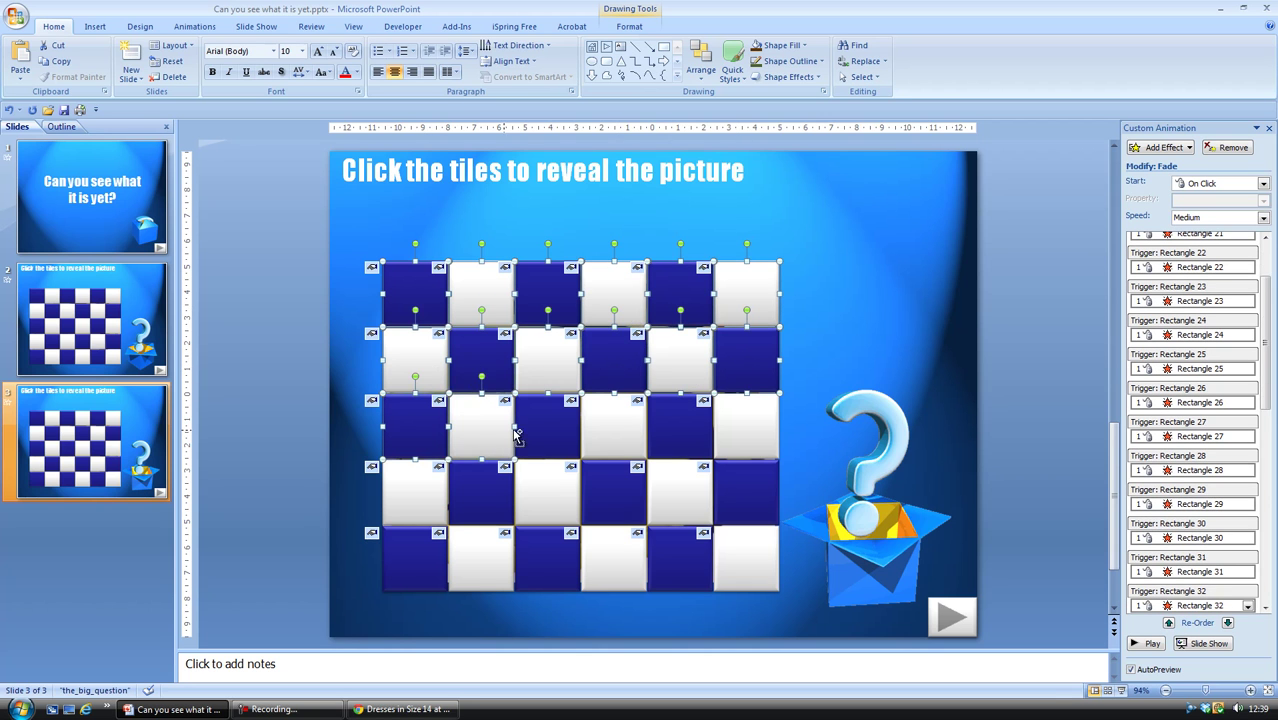
pyautogui.keyDown('shift'); pyautogui.click(545, 437); pyautogui.keyUp('shift')
pyautogui.keyDown('shift'); pyautogui.click(625, 440); pyautogui.keyUp('shift')
pyautogui.keyDown('shift'); pyautogui.click(690, 440); pyautogui.keyUp('shift')
pyautogui.keyDown('shift'); pyautogui.click(747, 440); pyautogui.keyUp('shift')
pyautogui.keyDown('shift'); pyautogui.click(736, 487); pyautogui.keyUp('shift')
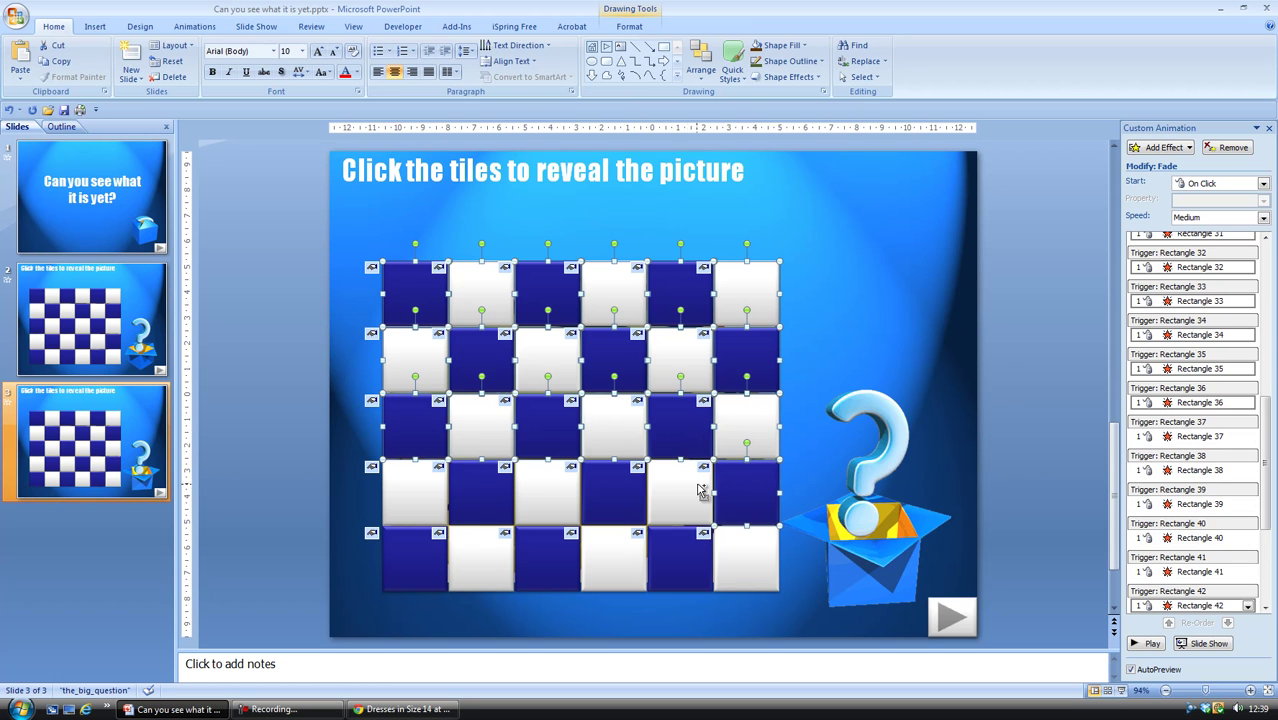
pyautogui.keyDown('shift'); pyautogui.click(678, 490); pyautogui.keyUp('shift')
pyautogui.keyDown('shift'); pyautogui.click(608, 494); pyautogui.keyUp('shift')
pyautogui.keyDown('shift'); pyautogui.click(541, 488); pyautogui.keyUp('shift')
pyautogui.keyDown('shift'); pyautogui.click(489, 493); pyautogui.keyUp('shift')
pyautogui.keyDown('shift'); pyautogui.click(420, 495); pyautogui.keyUp('shift')
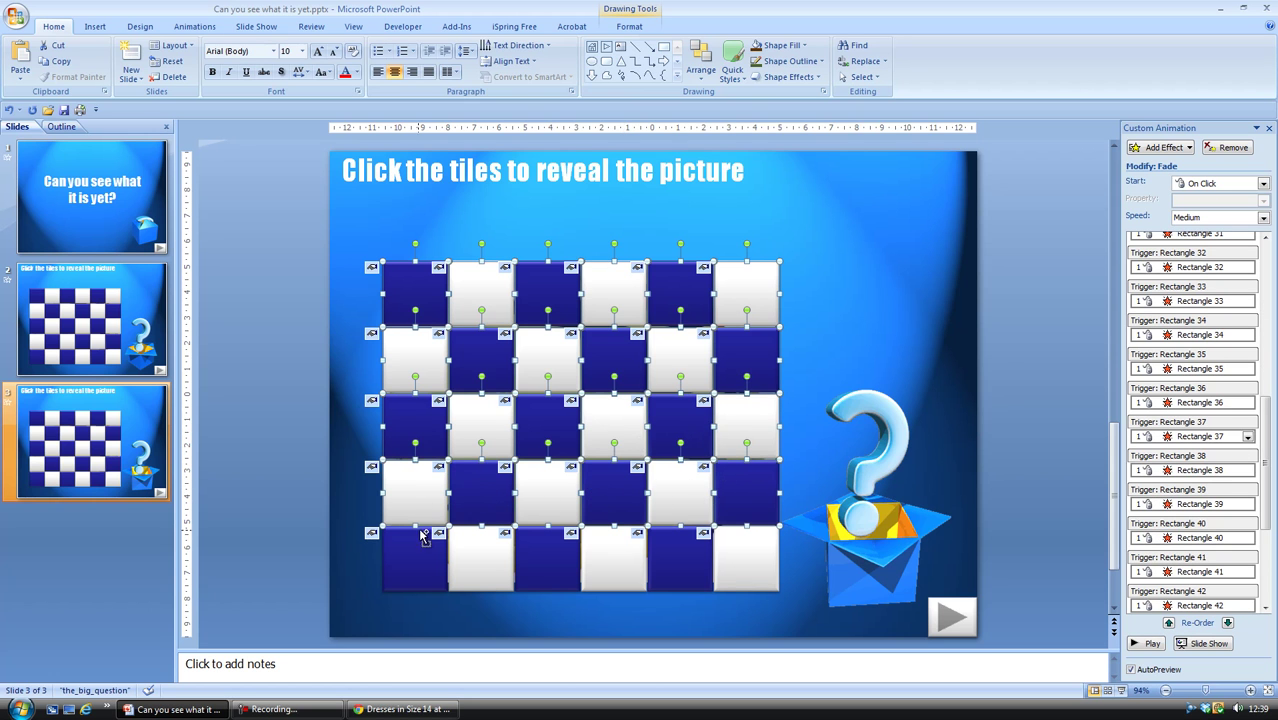
pyautogui.keyDown('shift'); pyautogui.click(425, 551); pyautogui.keyUp('shift')
pyautogui.keyDown('shift'); pyautogui.click(469, 550); pyautogui.keyUp('shift')
pyautogui.keyDown('shift'); pyautogui.click(538, 558); pyautogui.keyUp('shift')
pyautogui.keyDown('shift'); pyautogui.click(628, 574); pyautogui.keyUp('shift')
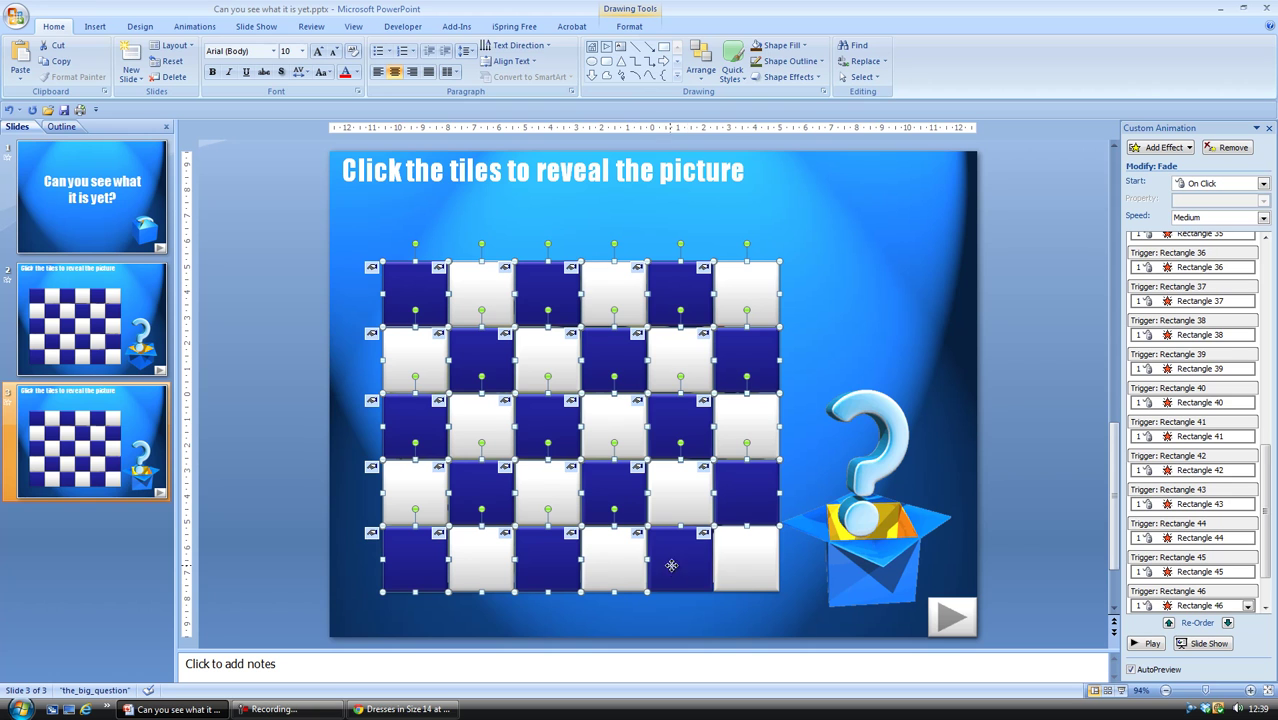
pyautogui.keyDown('shift'); pyautogui.click(688, 565); pyautogui.keyUp('shift')
pyautogui.keyDown('shift'); pyautogui.click(737, 565); pyautogui.keyUp('shift')
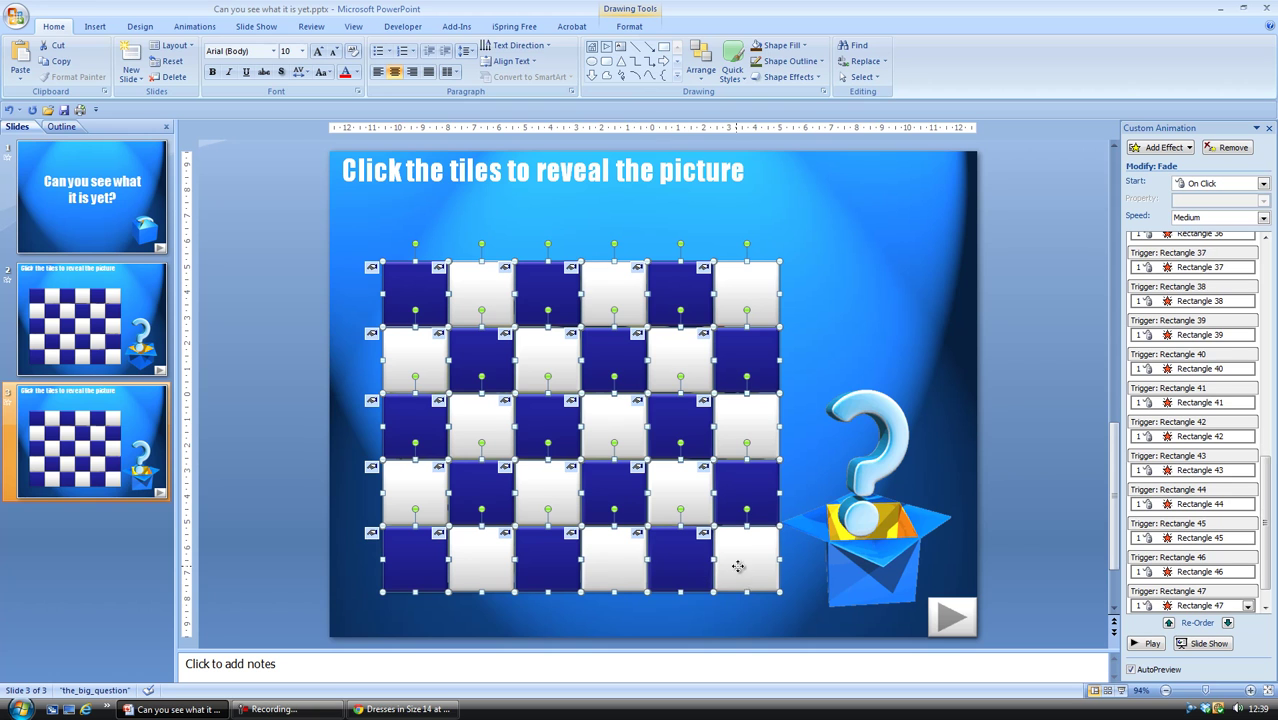
pyautogui.click(622, 11)
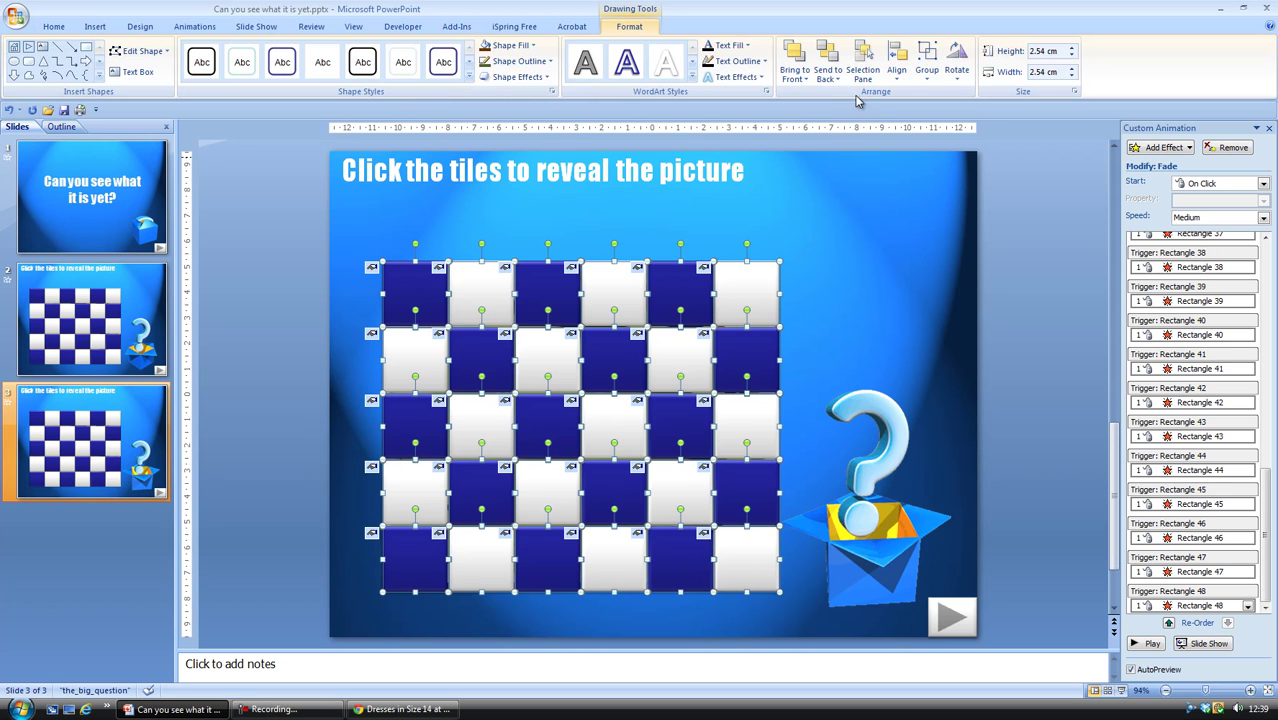
pyautogui.click(829, 66)
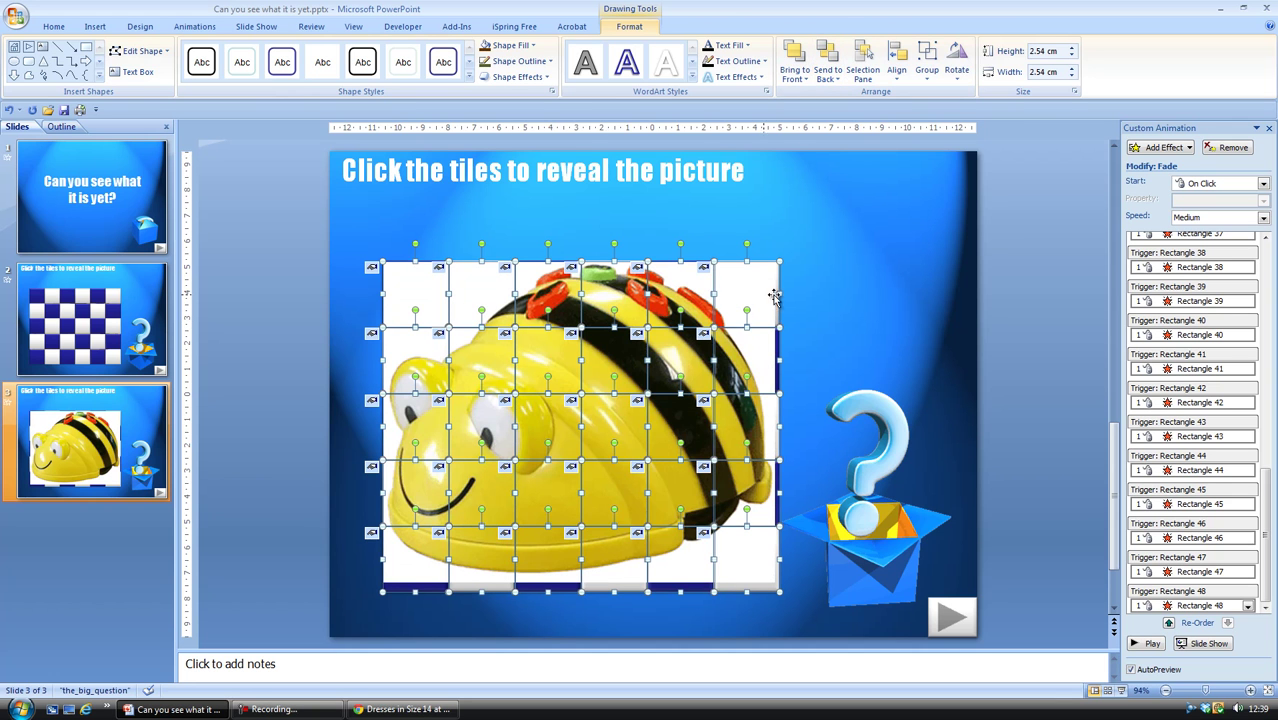
pyautogui.click(835, 290)
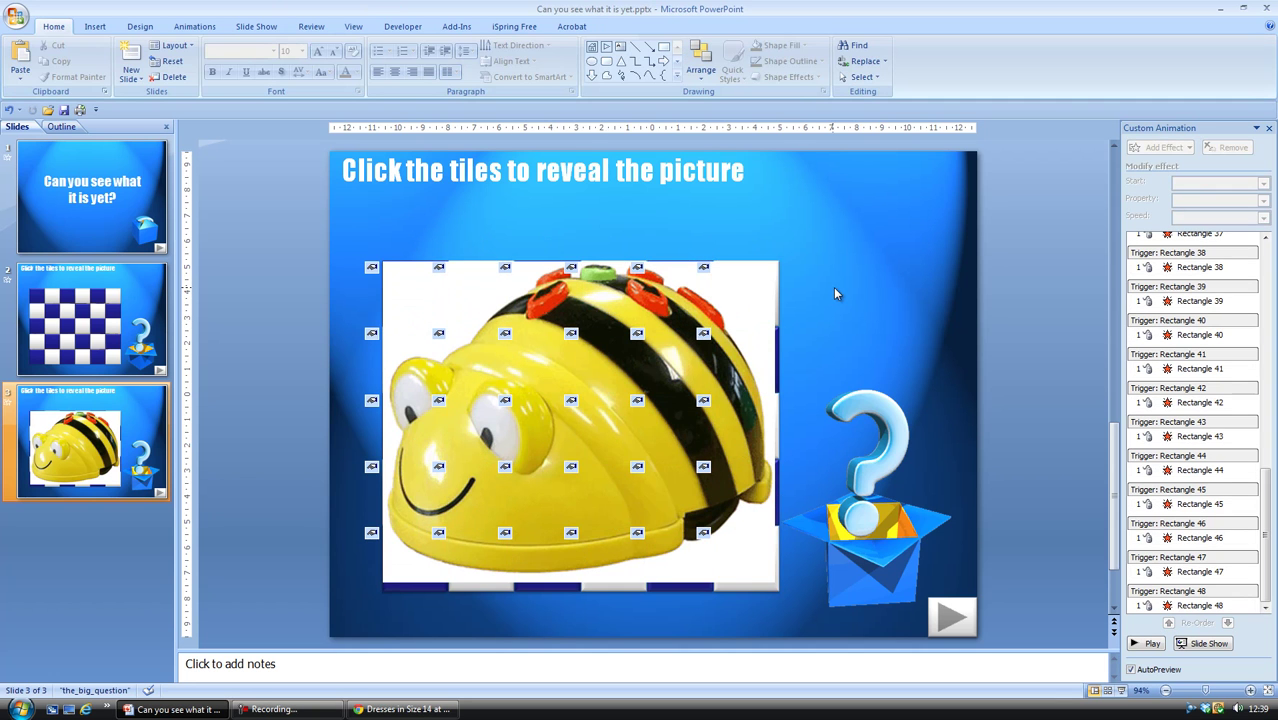
# - Send the bee picture on slide 3 to the back so the tile grid covers it
pyautogui.rightClick(733, 302)
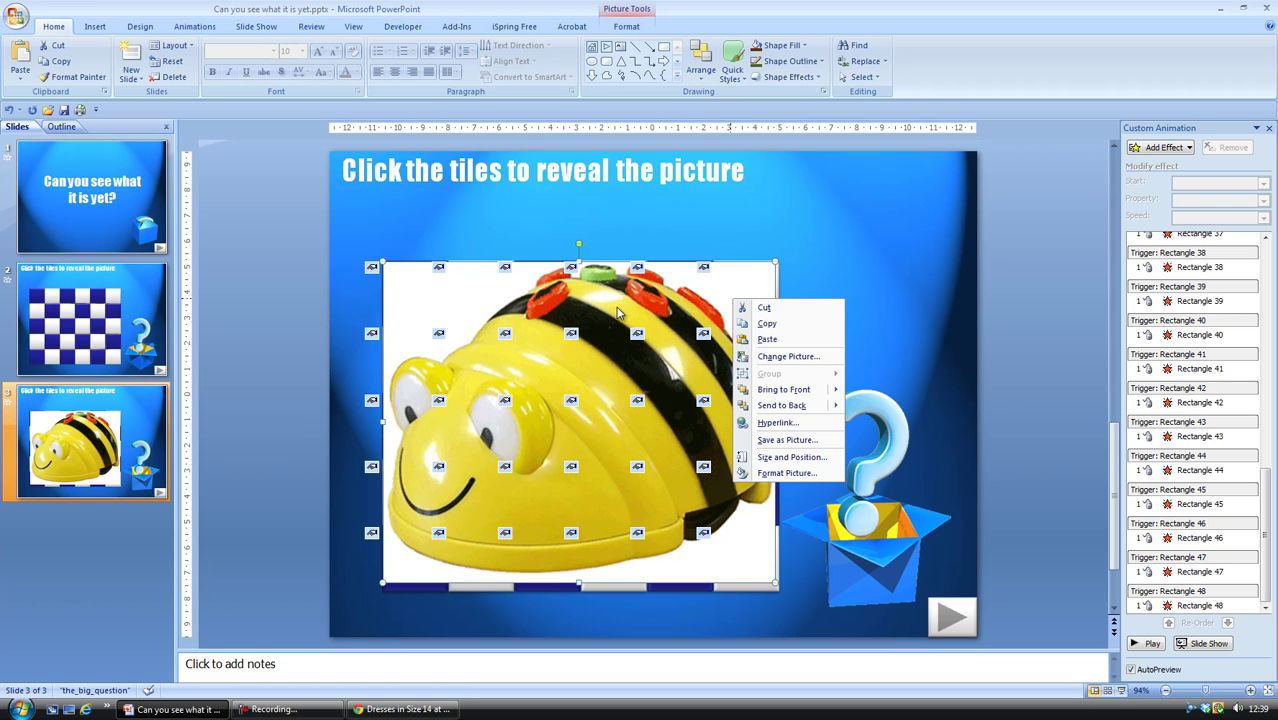
pyautogui.click(710, 297)
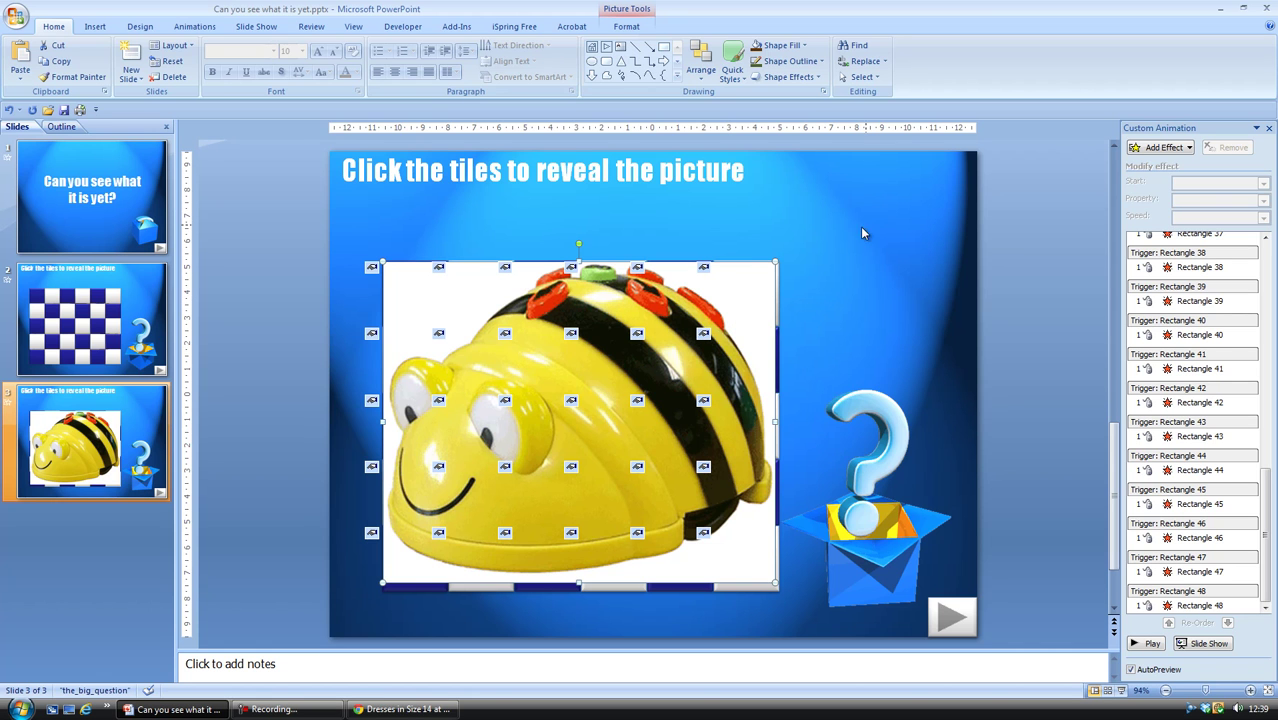
pyautogui.click(627, 9)
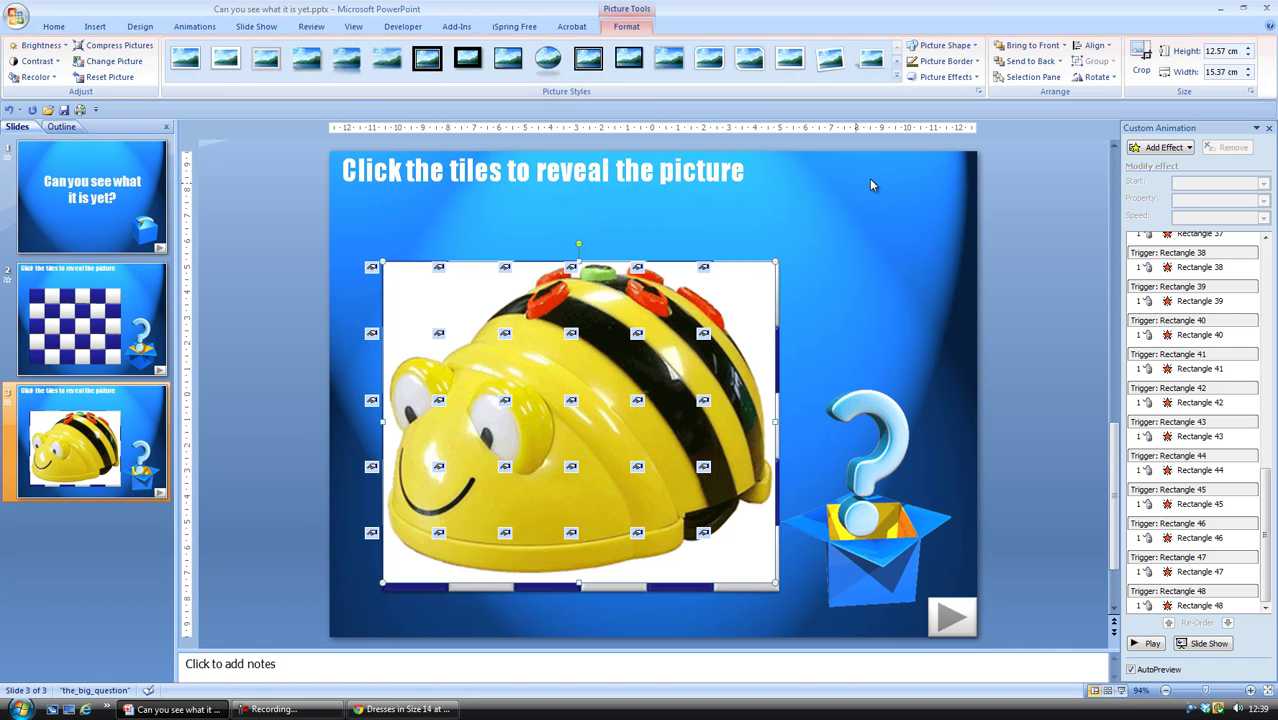
pyautogui.click(1025, 62)
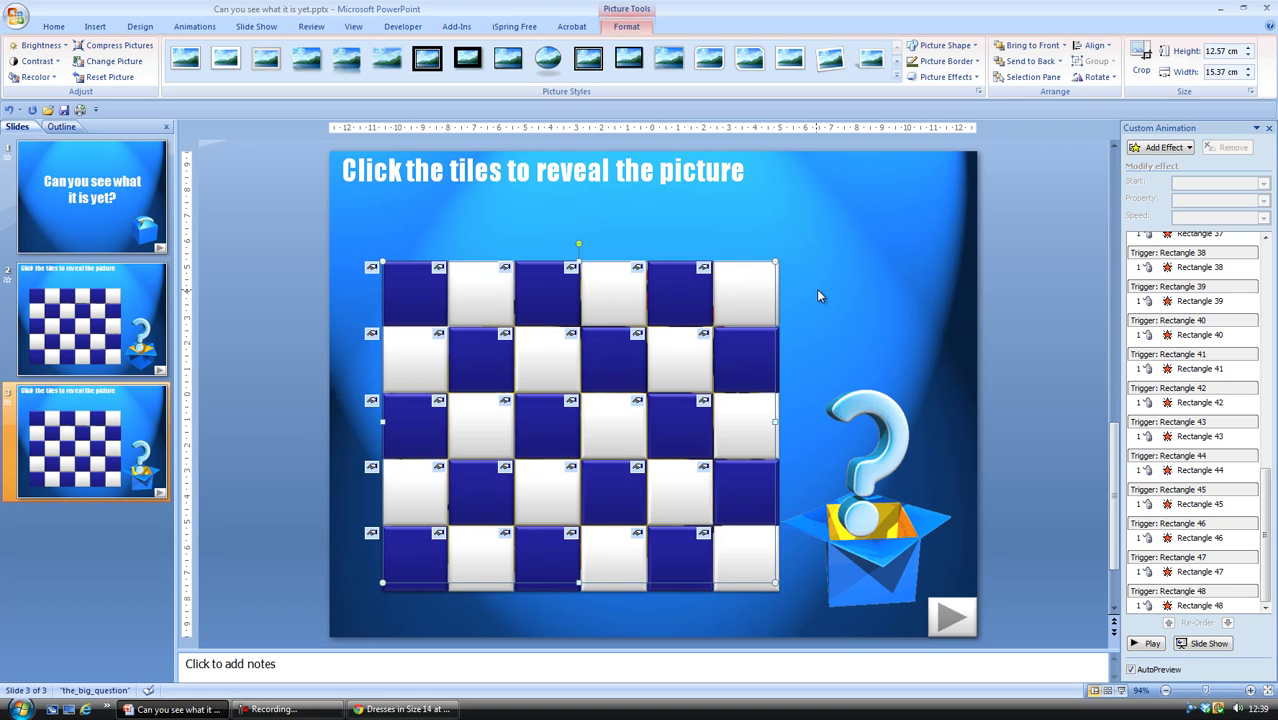